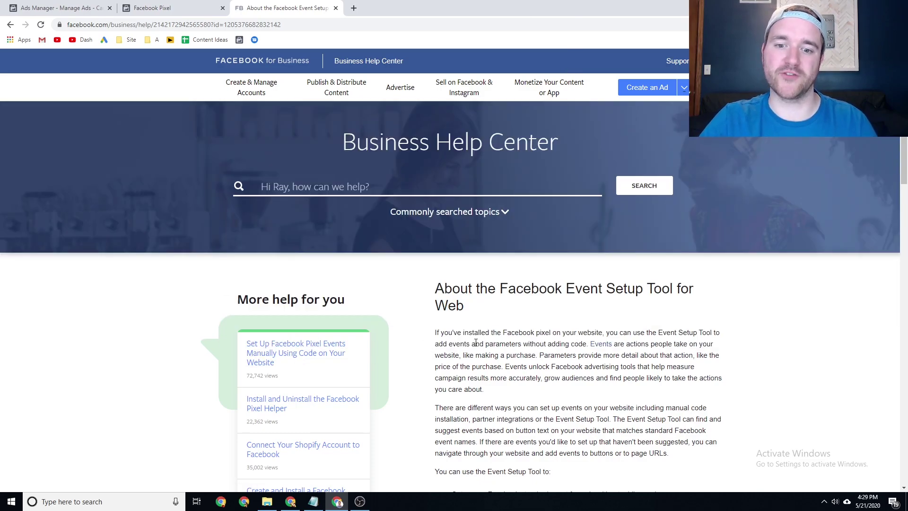
Step: Read the 'About the Facebook Event Setup Tool' article, then switch to the Ads Manager tab
left_click_drag(500, 344, 543, 344)
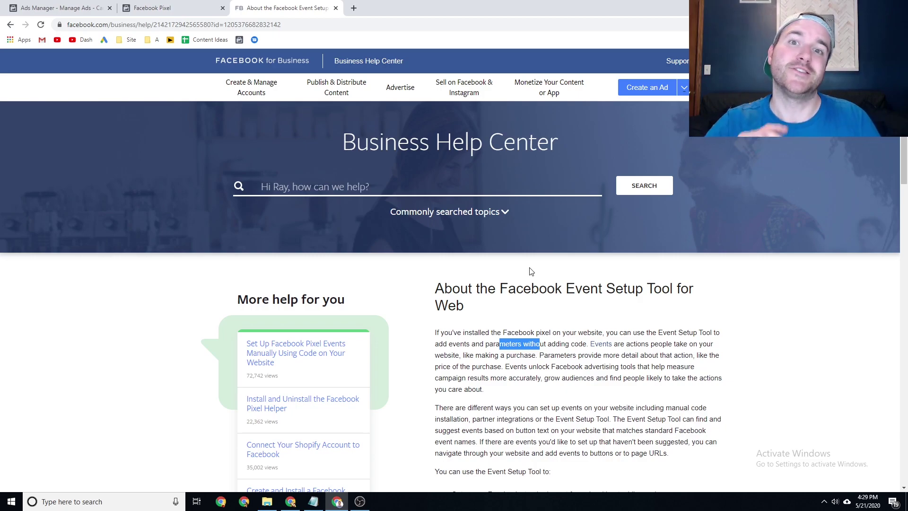
left_click(125, 306)
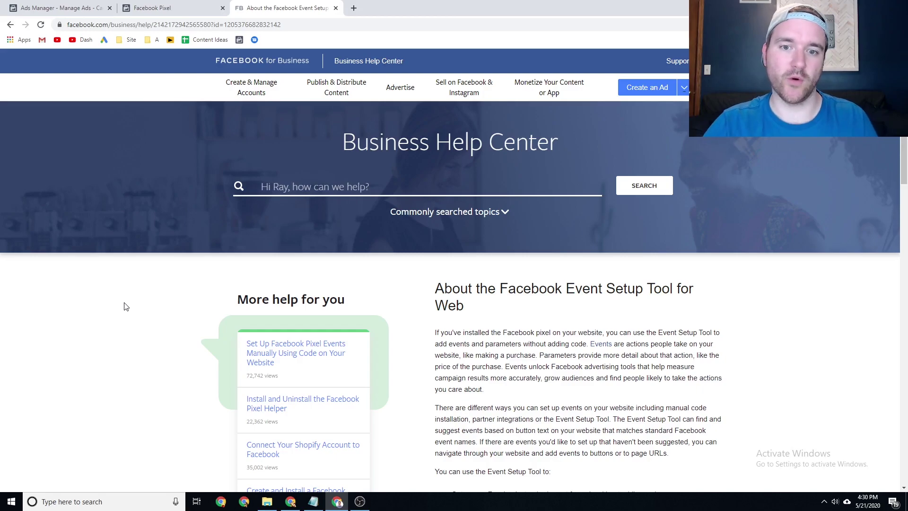
mouse_move(259, 83)
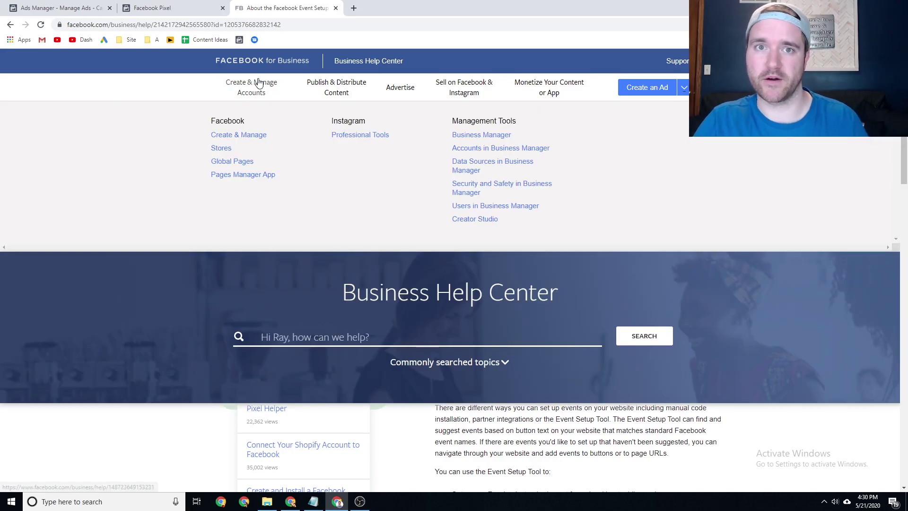
left_click(67, 8)
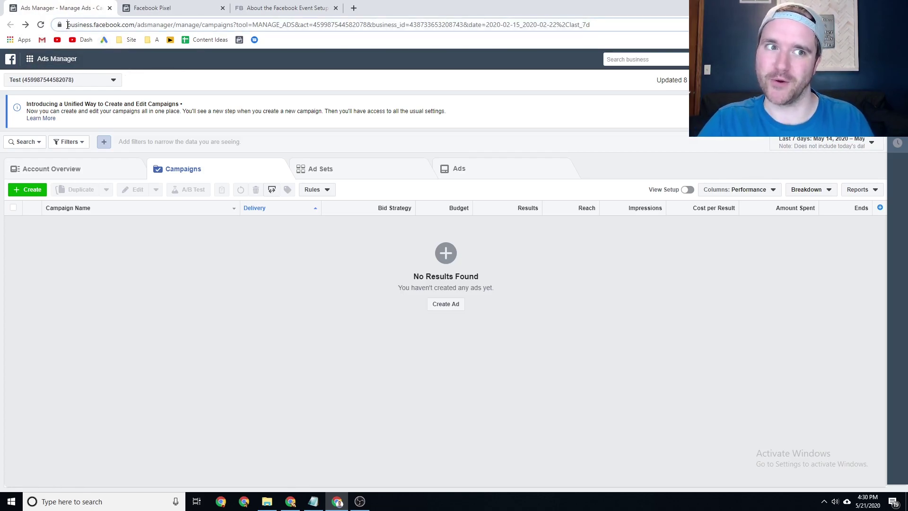
Step: Go to Events Manager through the Ads Manager business tools menu
left_click_drag(67, 24, 195, 24)
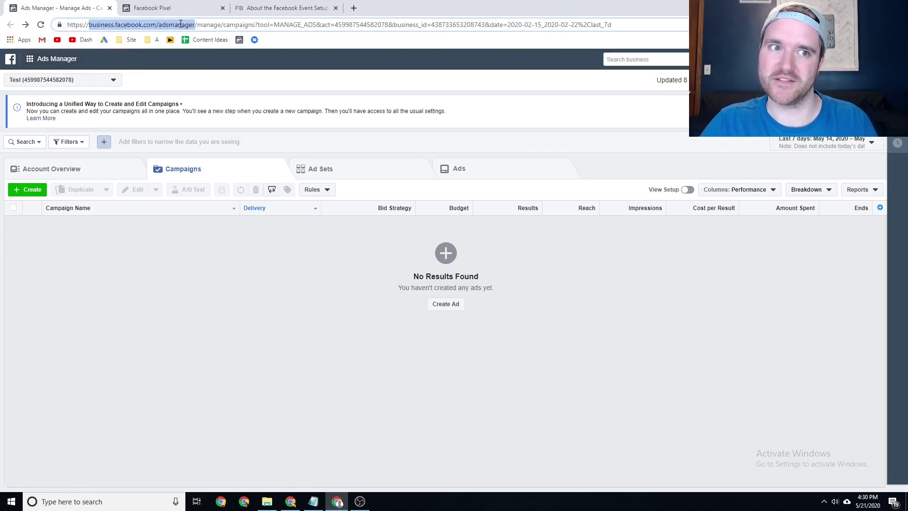
left_click(48, 62)
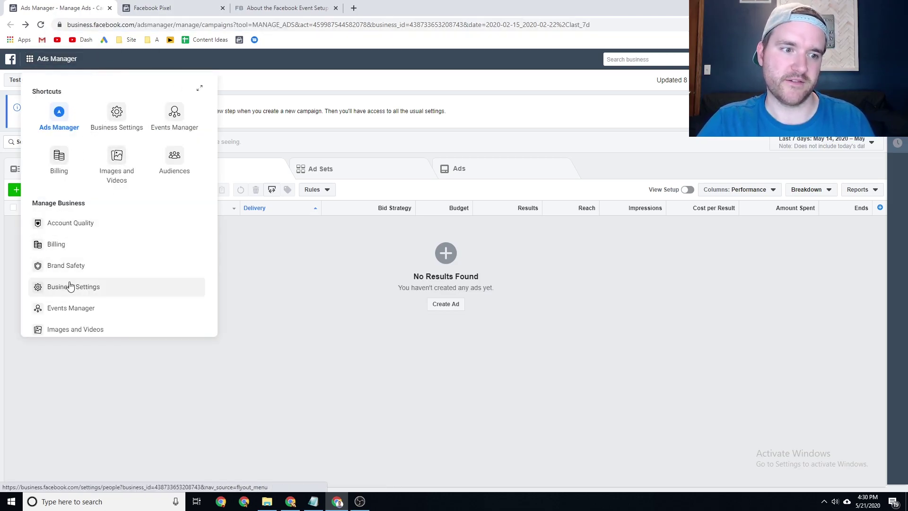
left_click(73, 310)
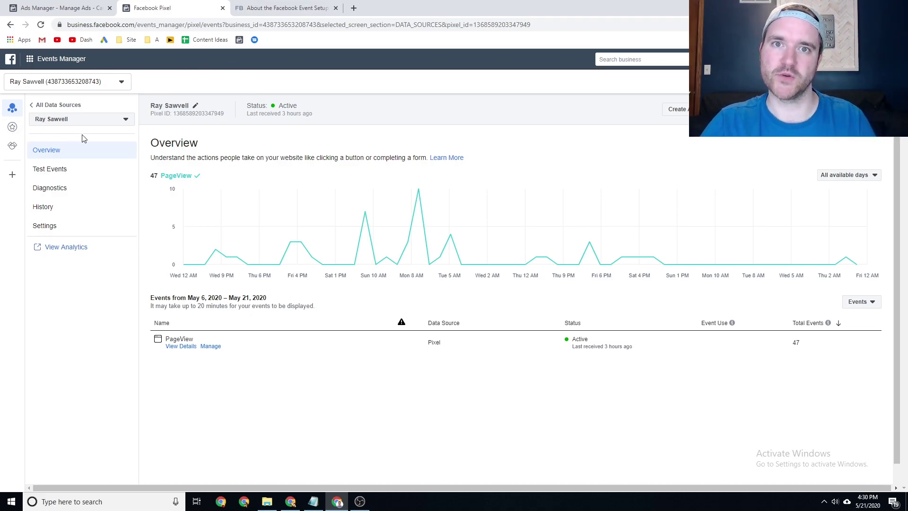
Step: Start setting up new events for the pixel with Set Up New Events
mouse_move(391, 238)
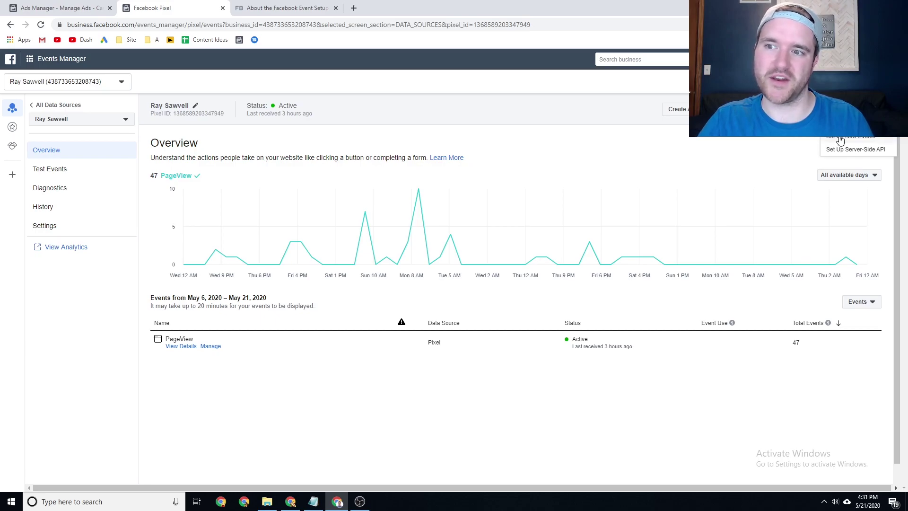
left_click(840, 140)
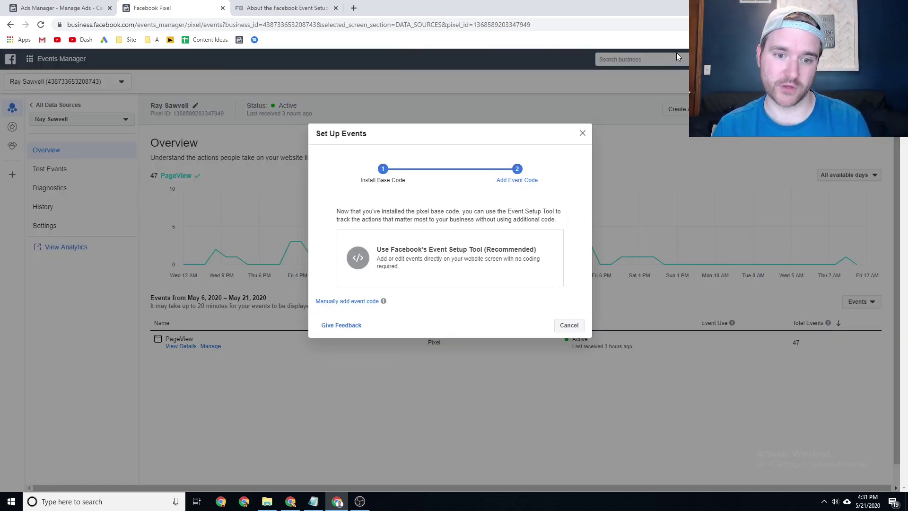
Step: Preview manual code setup, go back, and choose Facebook's Event Setup Tool instead
left_click(348, 302)
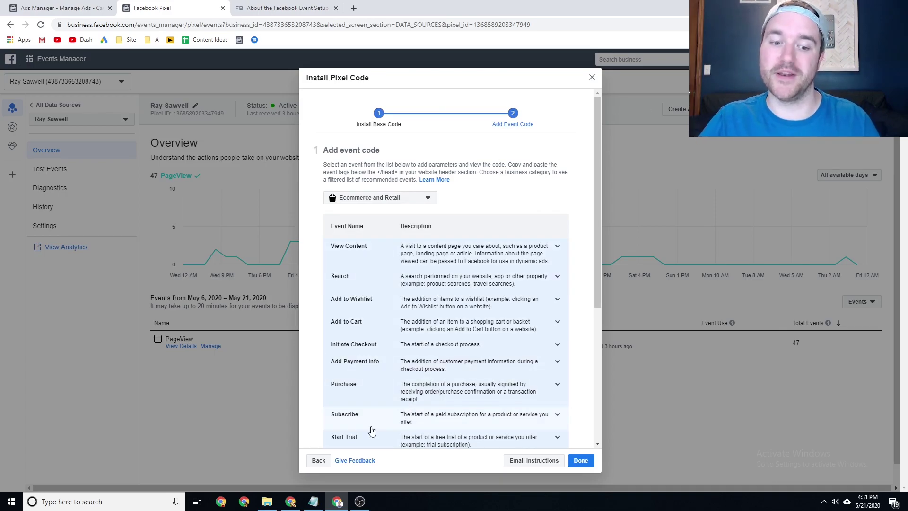
left_click(318, 460)
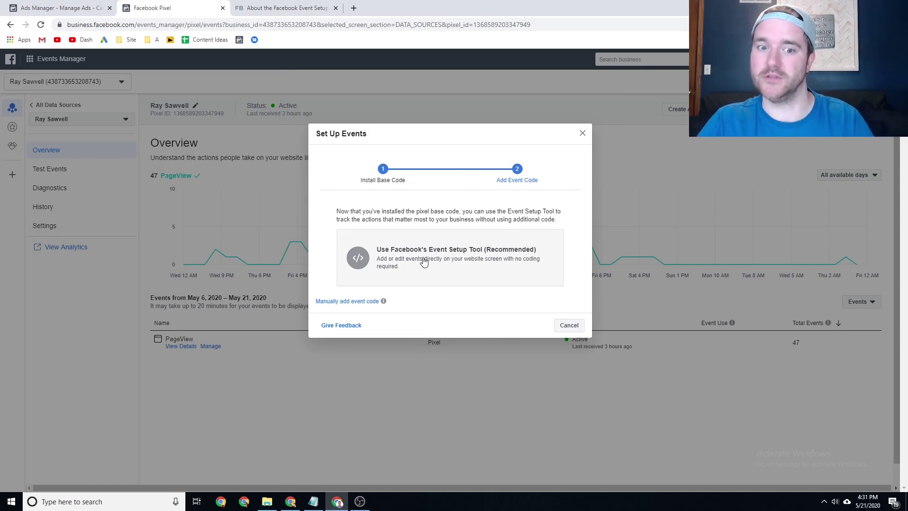
left_click(583, 134)
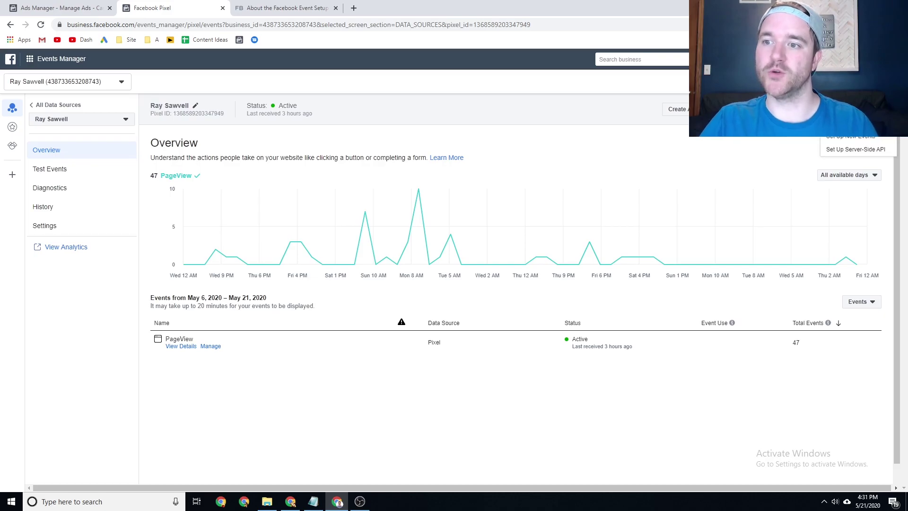
left_click(838, 138)
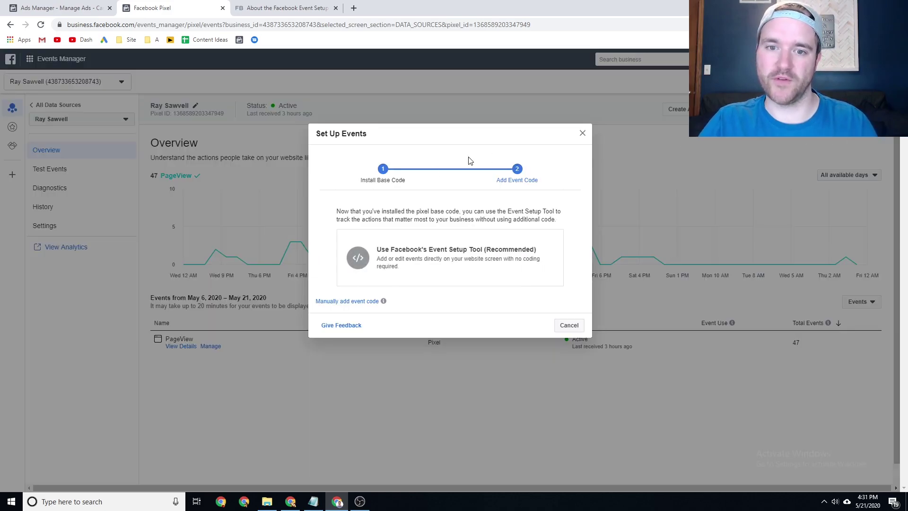
left_click(432, 259)
left_click(395, 259)
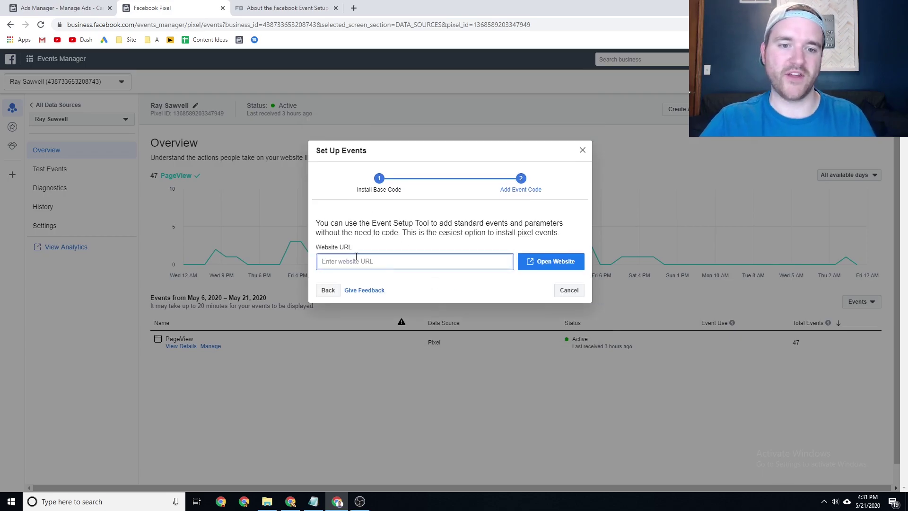
type("www.raysawvell.com")
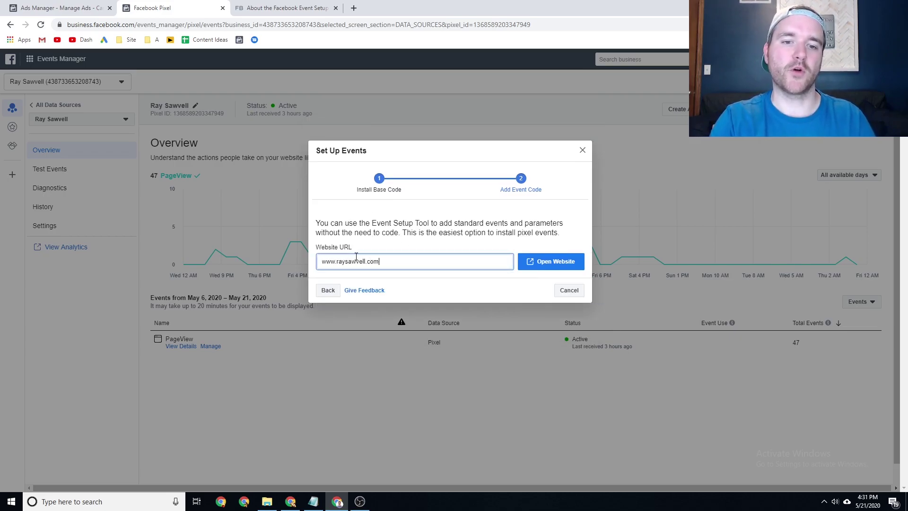
type("/new-")
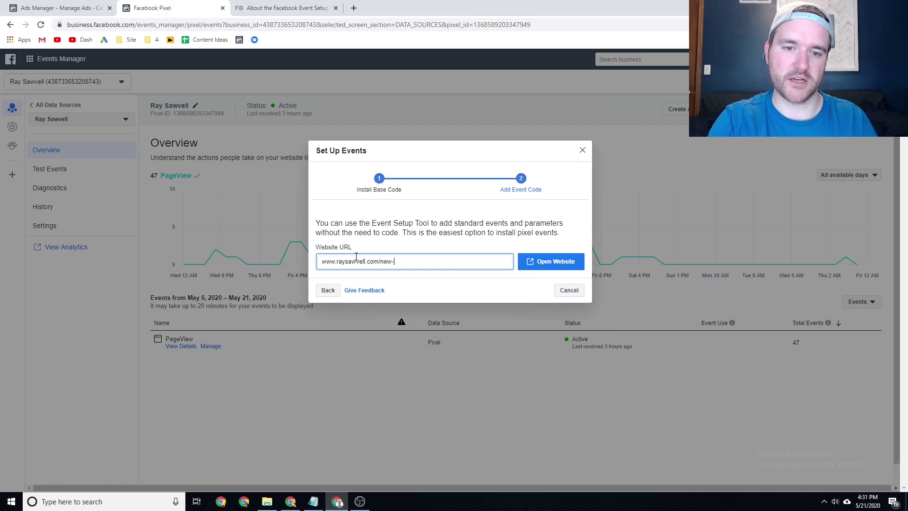
type("home-page")
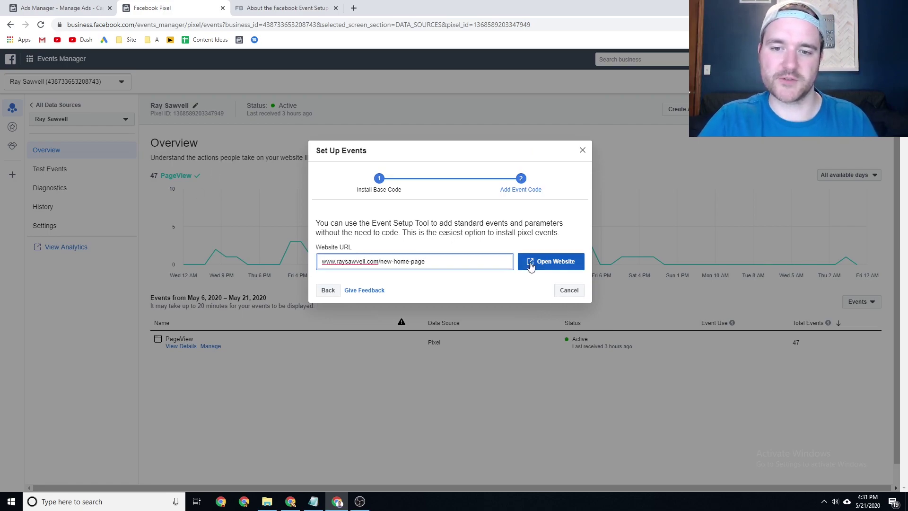
left_click(530, 264)
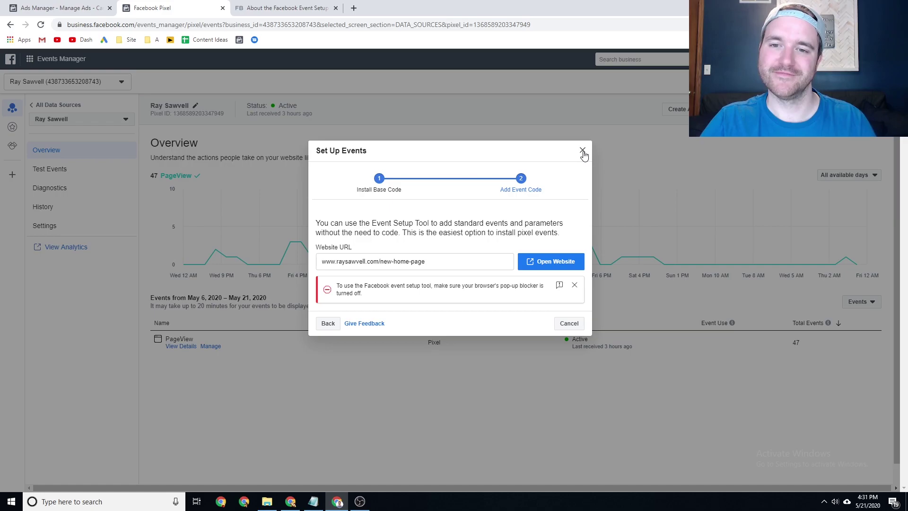
left_click(557, 259)
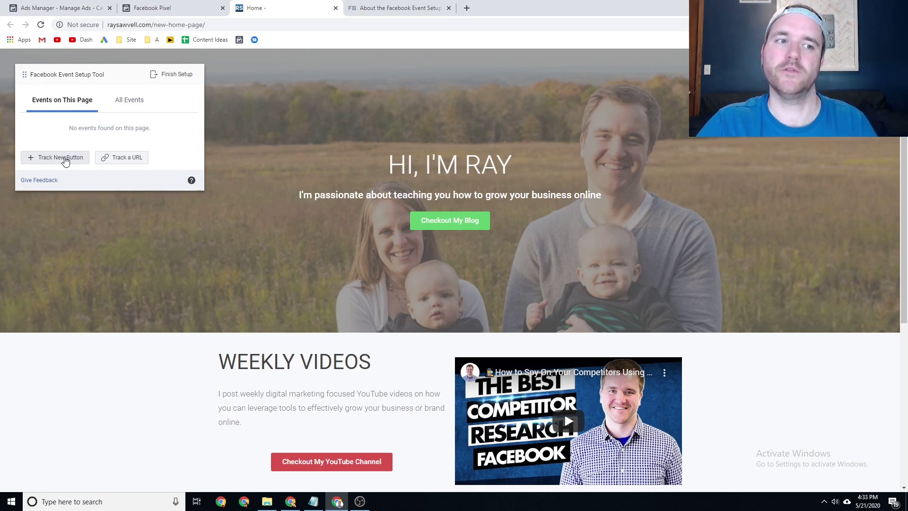
Step: Start tracking a new button and select the 'Checkout My Blog' button
left_click(64, 159)
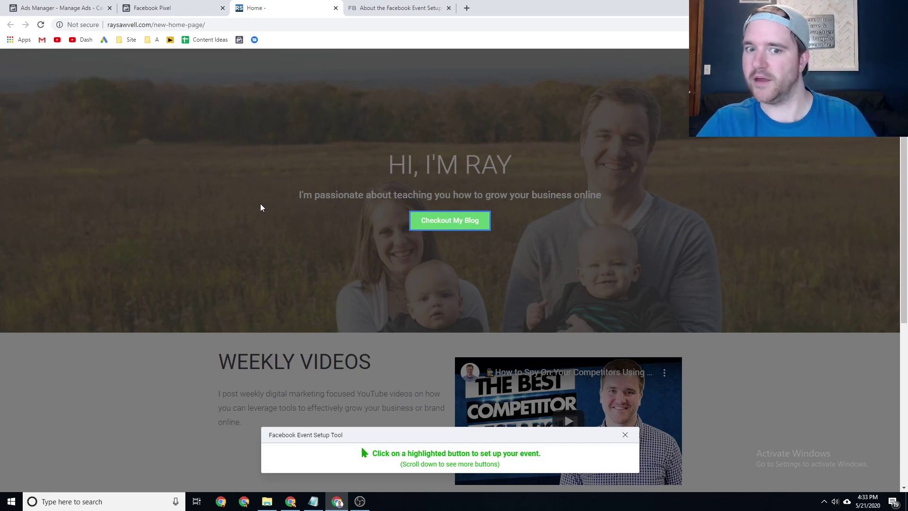
scroll(396, 220, "down", 2)
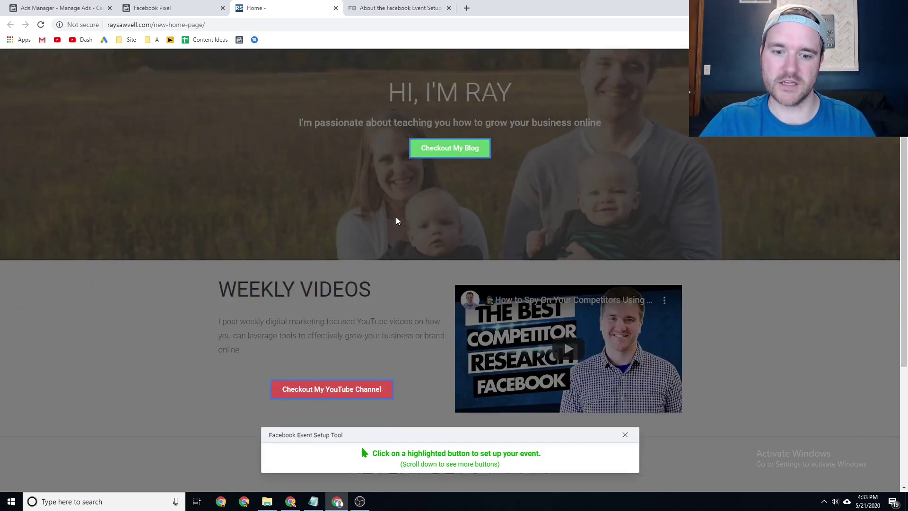
scroll(396, 220, "down", 4)
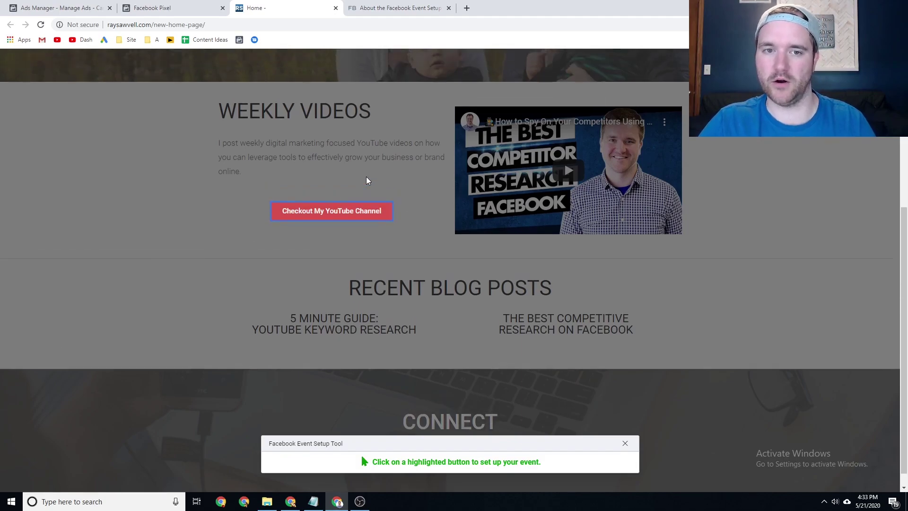
scroll(368, 180, "up", 4)
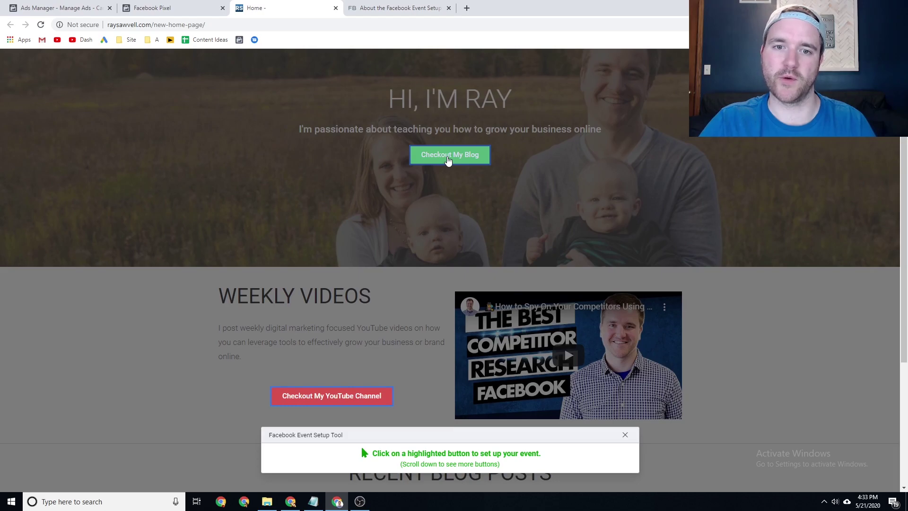
left_click(449, 157)
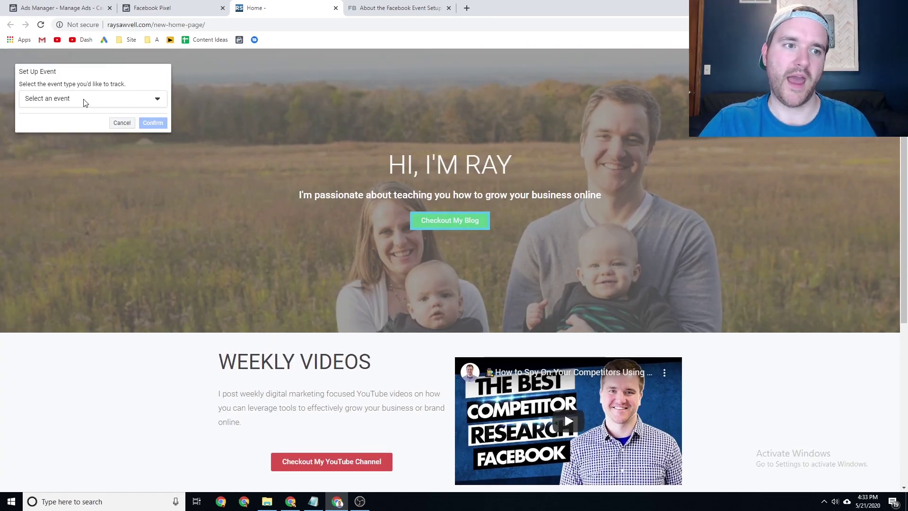
Step: Assign View Content as the button's event and confirm it
left_click(84, 103)
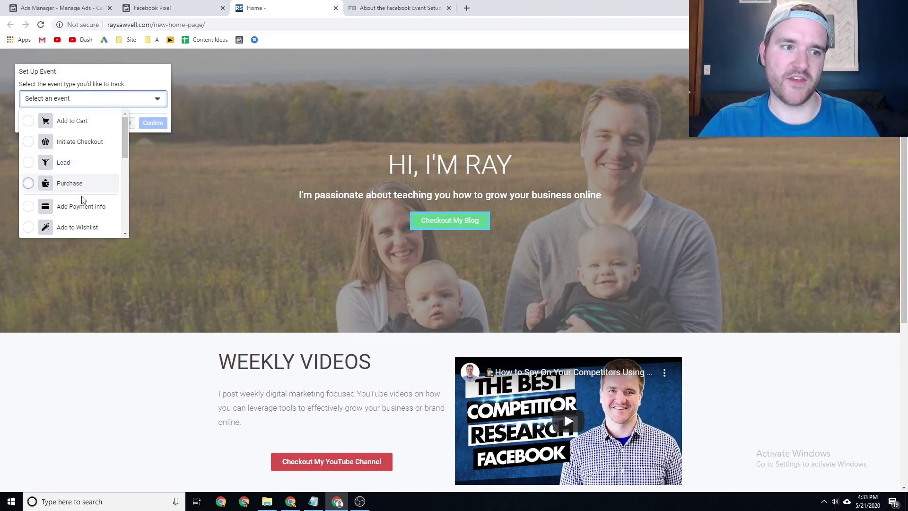
scroll(76, 189, "down", 2)
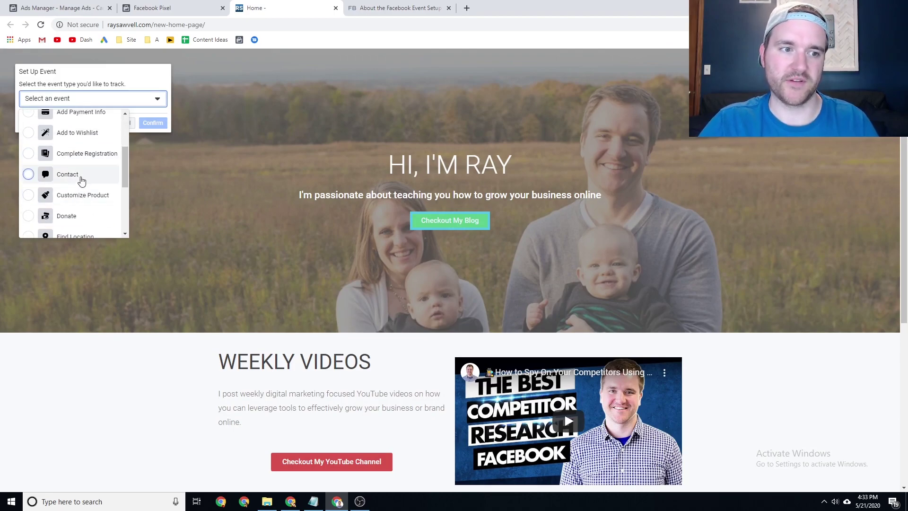
scroll(81, 187, "down", 3)
scroll(82, 181, "down", 1)
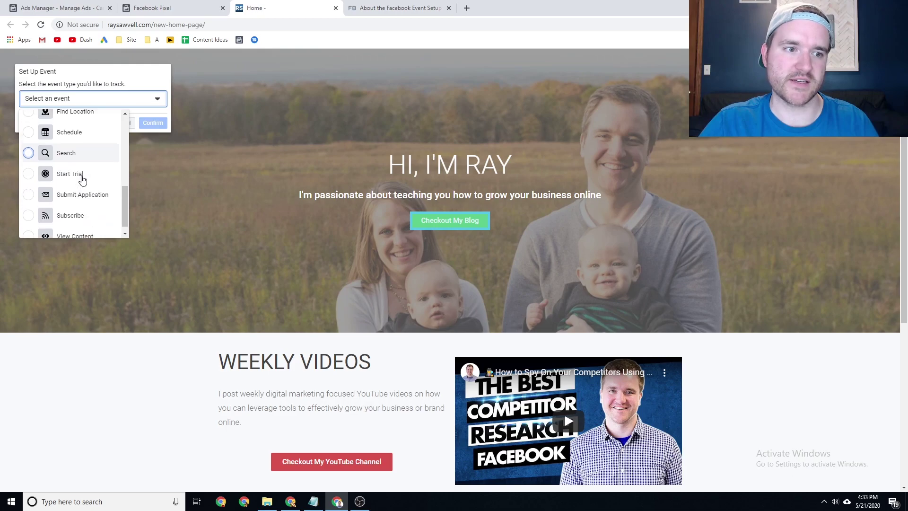
scroll(84, 176, "up", 3)
scroll(78, 194, "down", 4)
left_click(73, 226)
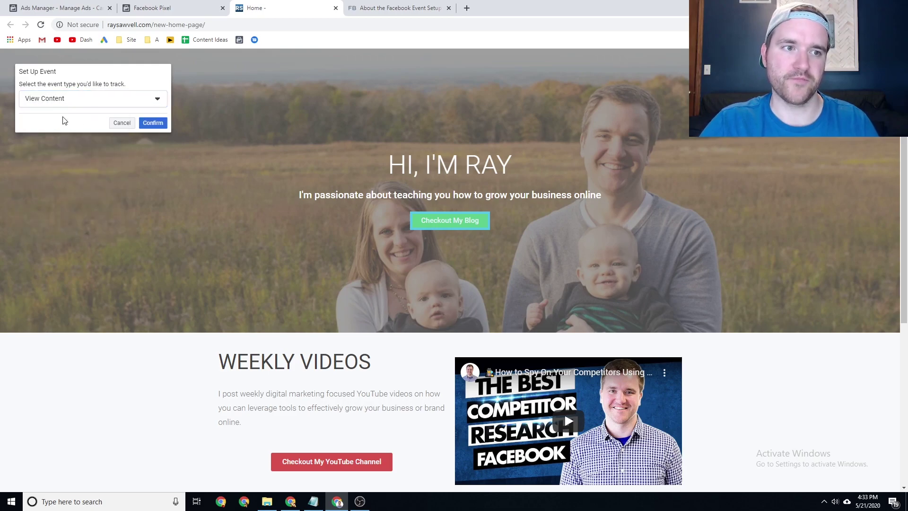
left_click(152, 125)
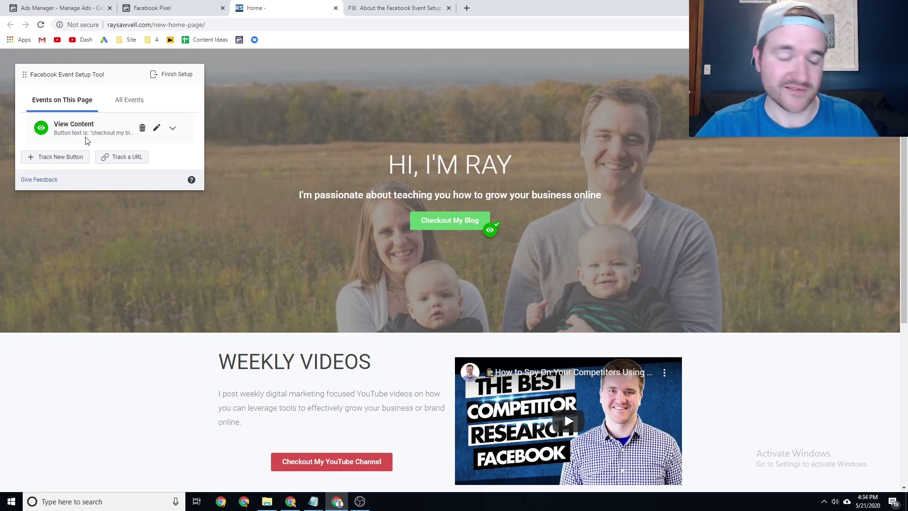
scroll(391, 400, "down", 1)
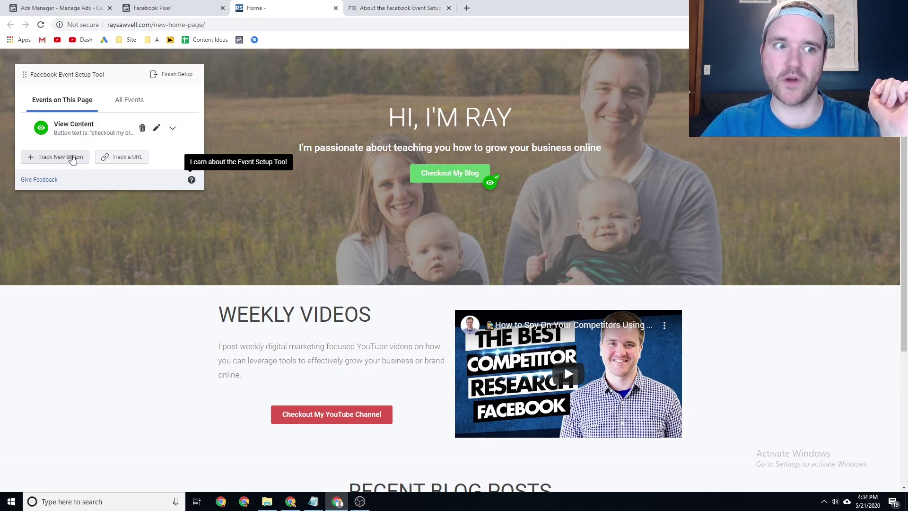
left_click(63, 157)
scroll(216, 328, "down", 1)
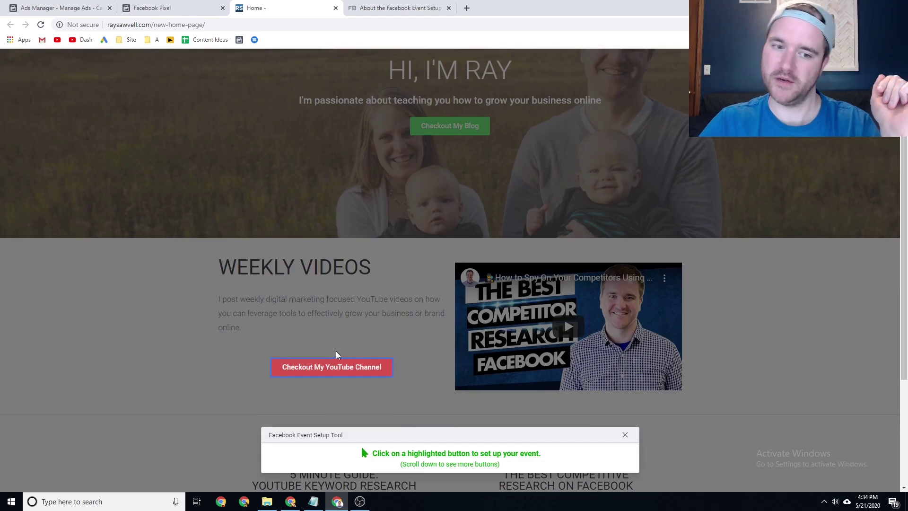
left_click(324, 367)
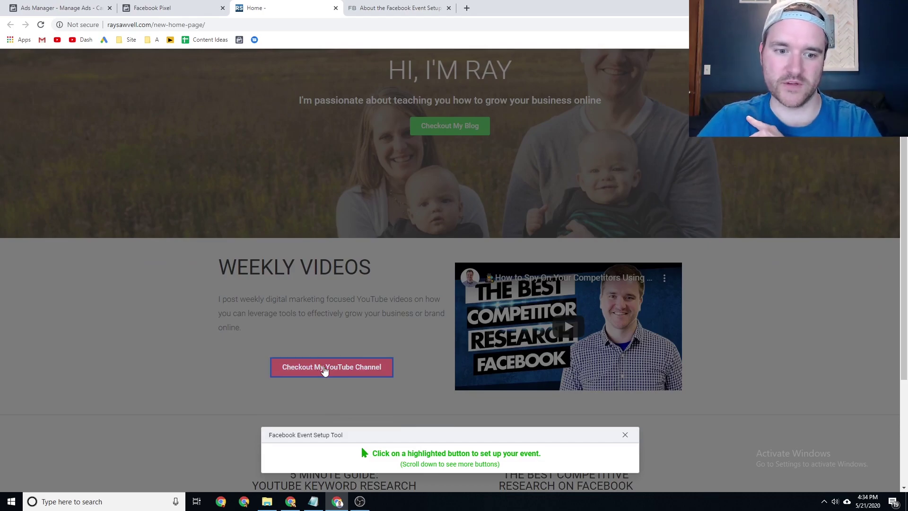
left_click(63, 98)
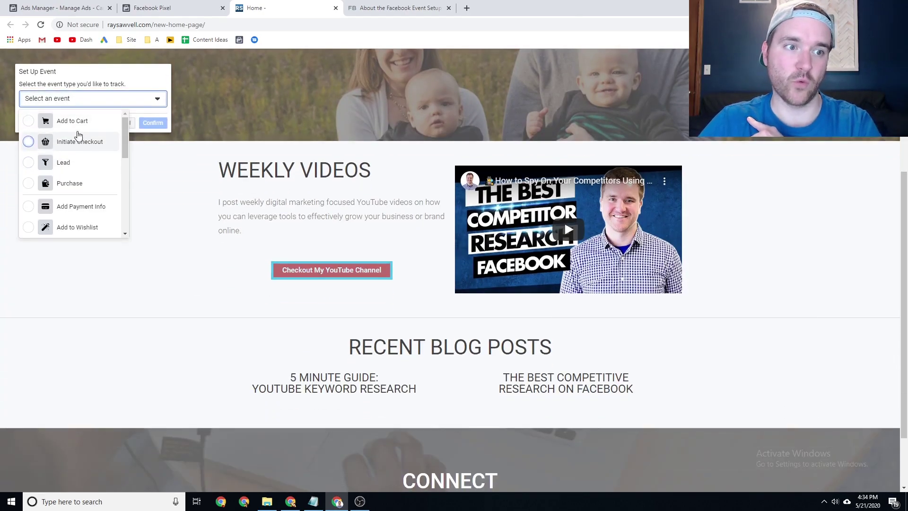
left_click(69, 122)
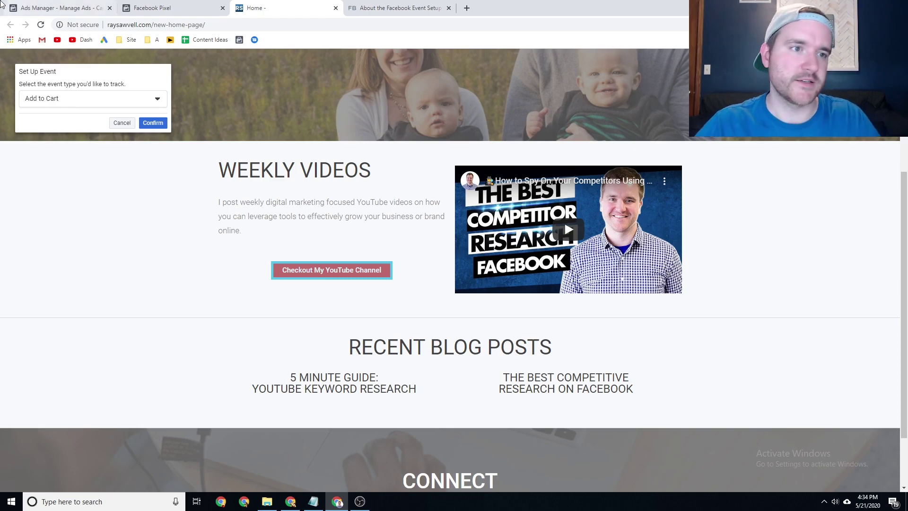
left_click(74, 102)
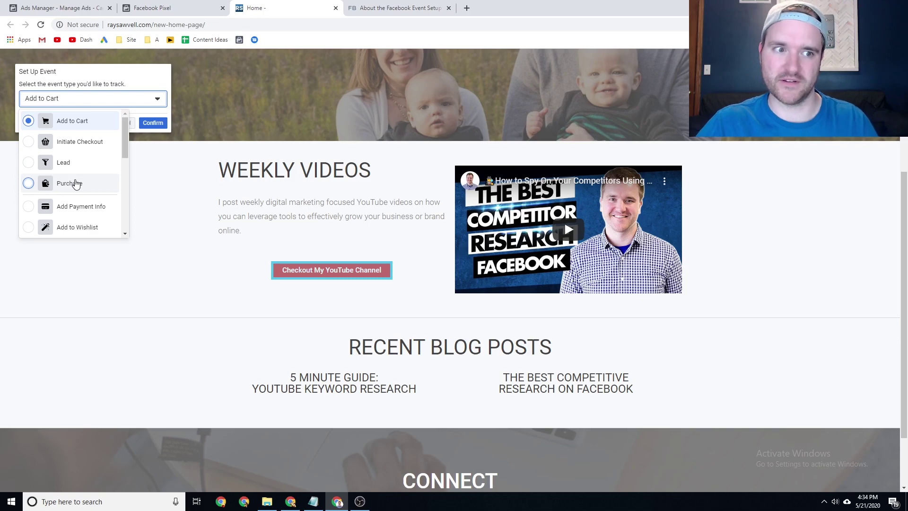
left_click(75, 184)
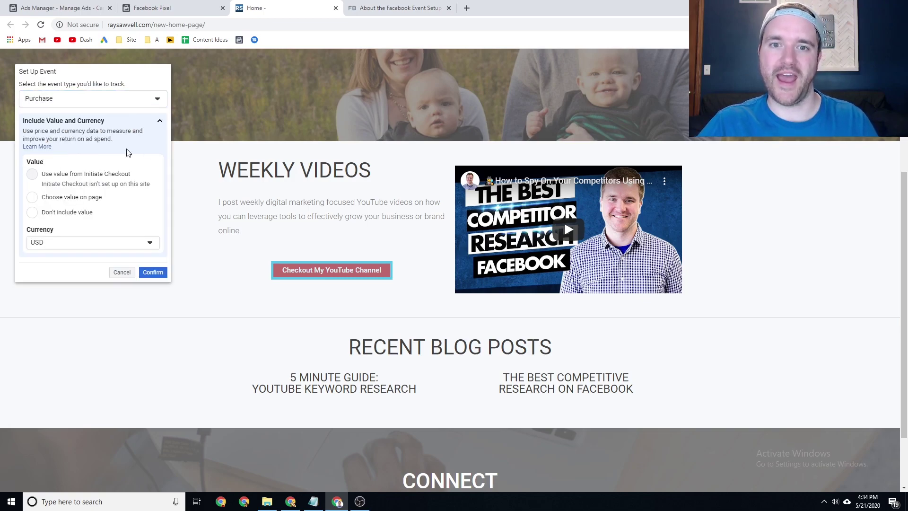
scroll(225, 209, "up", 2)
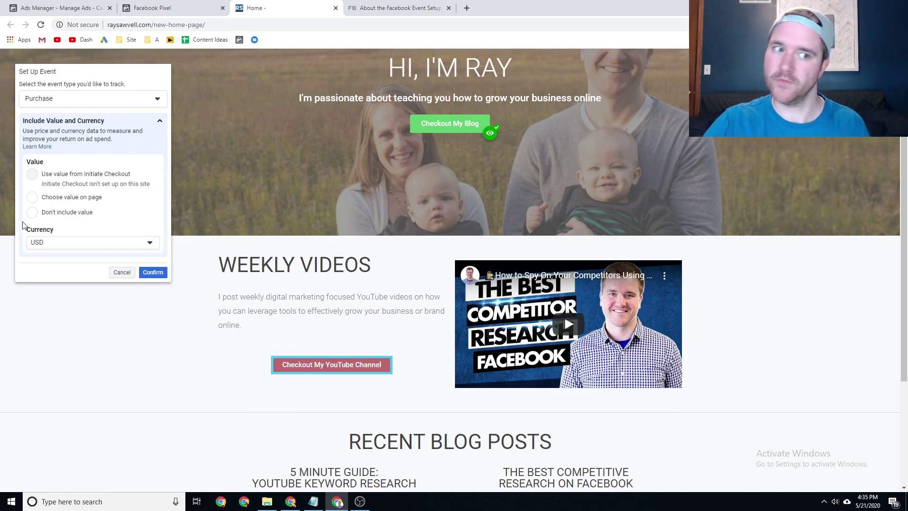
left_click(32, 211)
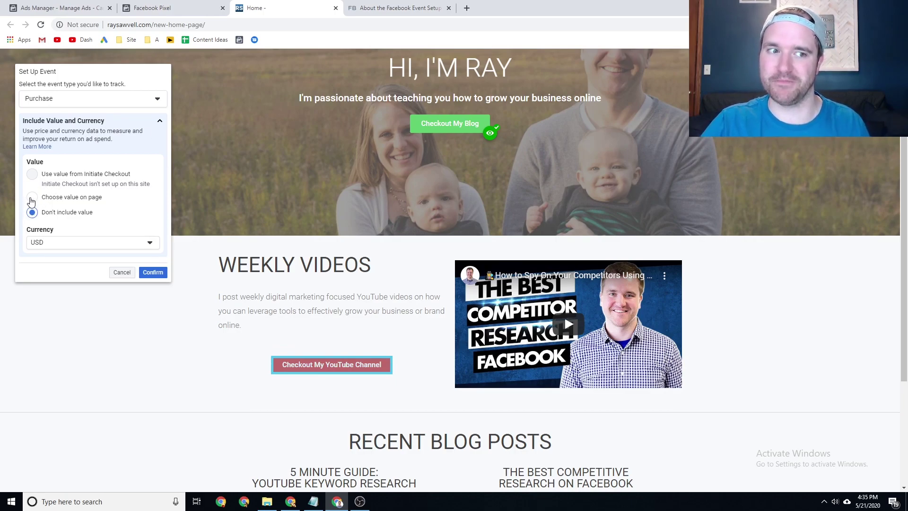
left_click(31, 198)
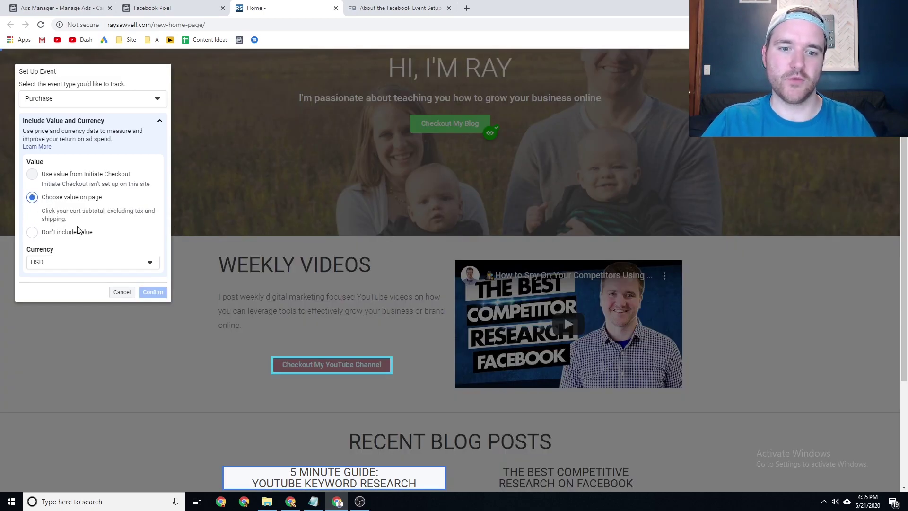
scroll(360, 196, "down", 2)
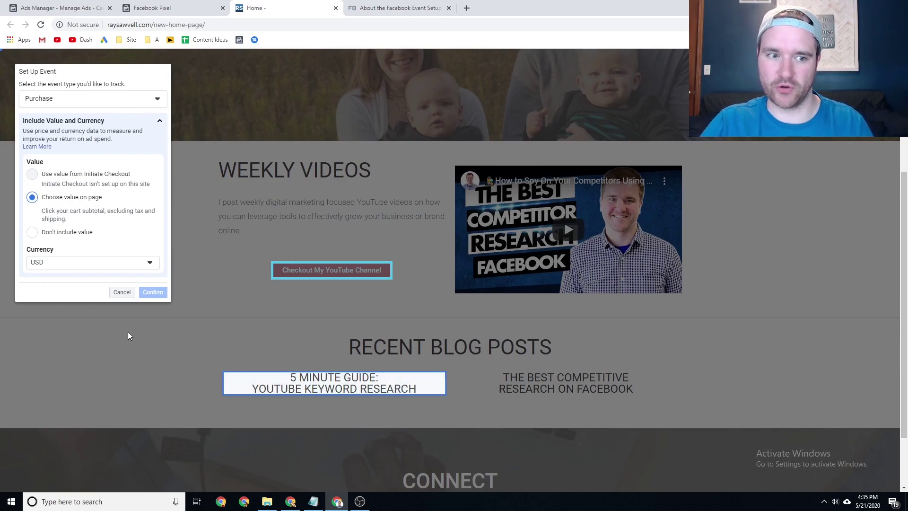
left_click(122, 297)
Step: Inspect the first Recent Blog Posts heading element in Chrome DevTools
right_click(323, 246)
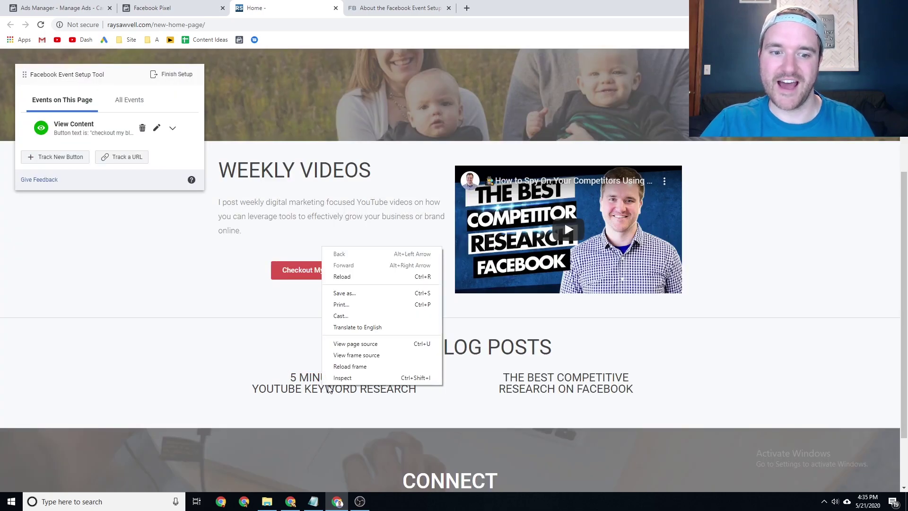
left_click(342, 378)
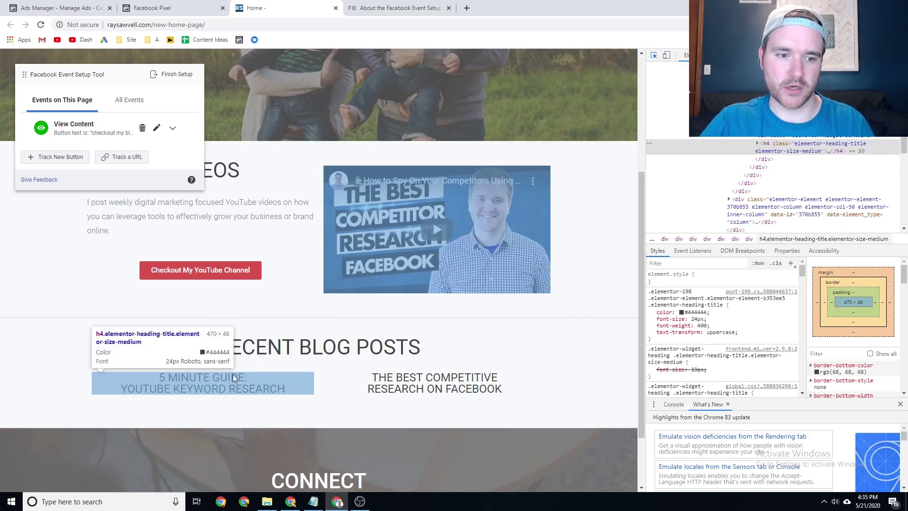
left_click(217, 378)
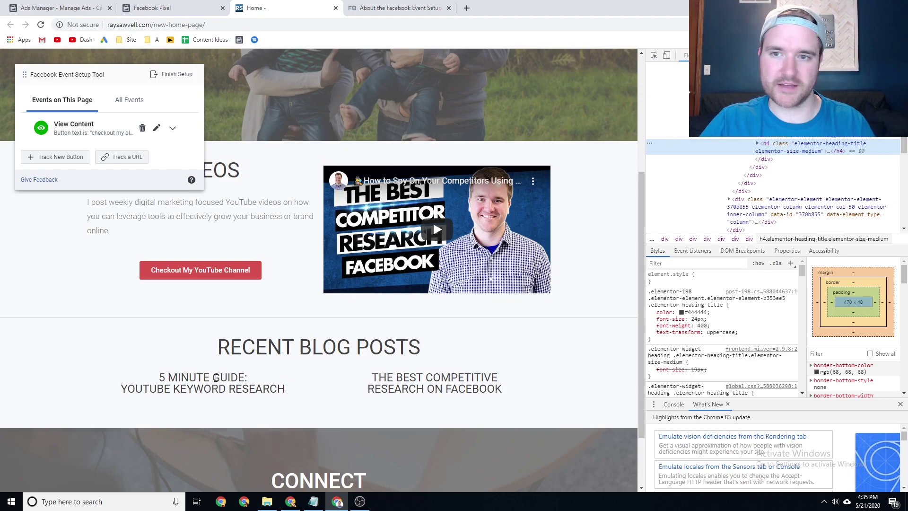
double_click(804, 147)
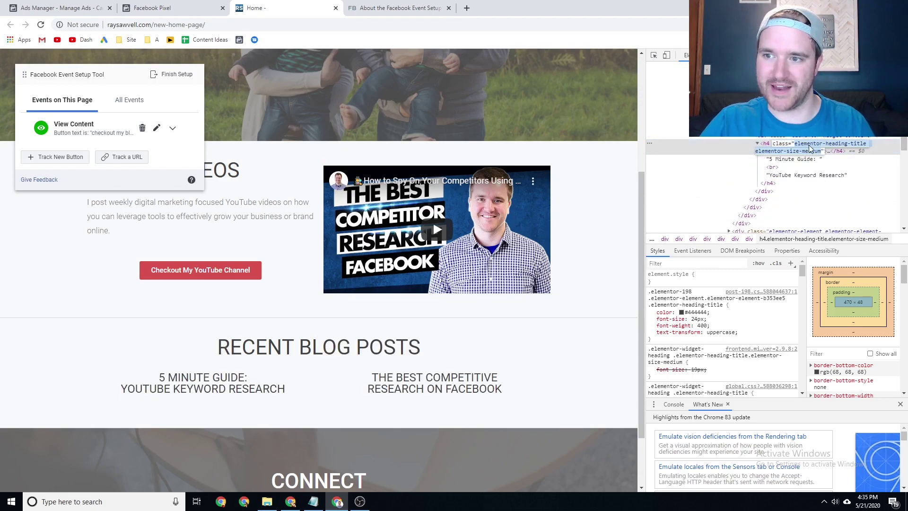
Step: Replace the heading text with $100, delete the second line, and close DevTools
double_click(789, 160)
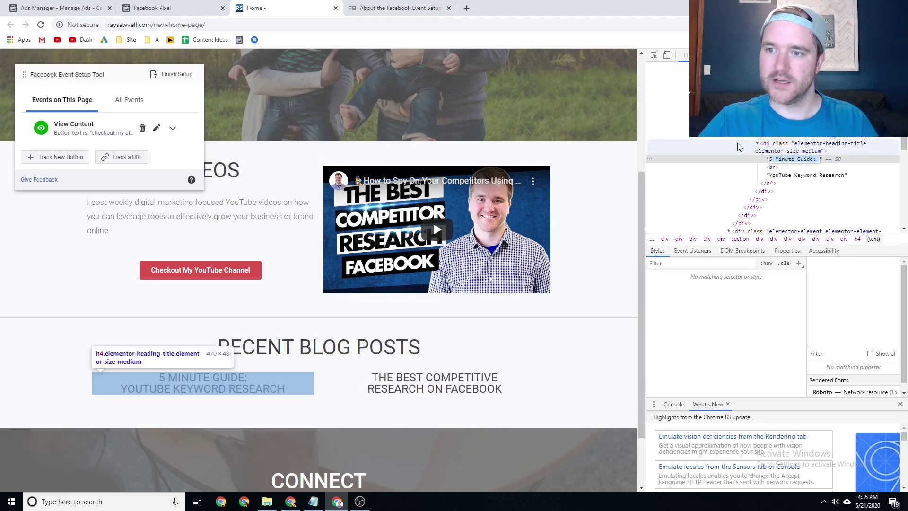
type("$100")
key("Return")
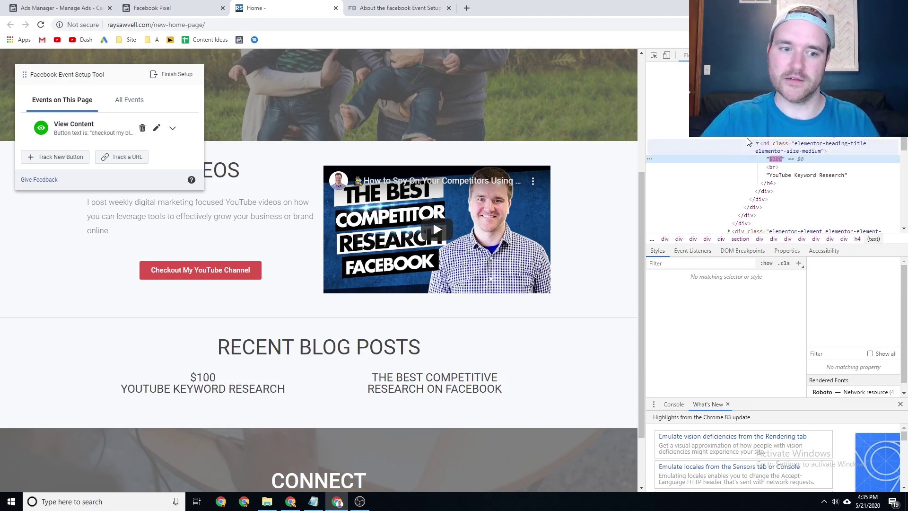
double_click(783, 175)
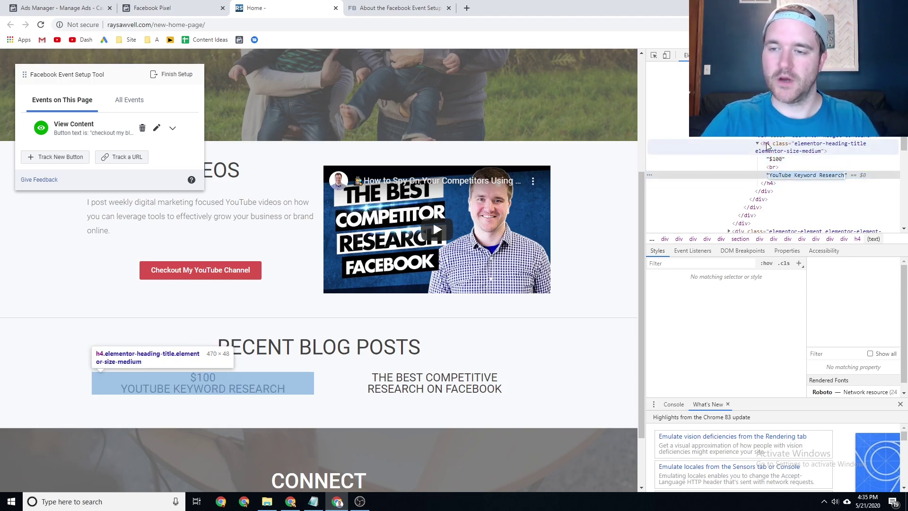
key("BackSpace")
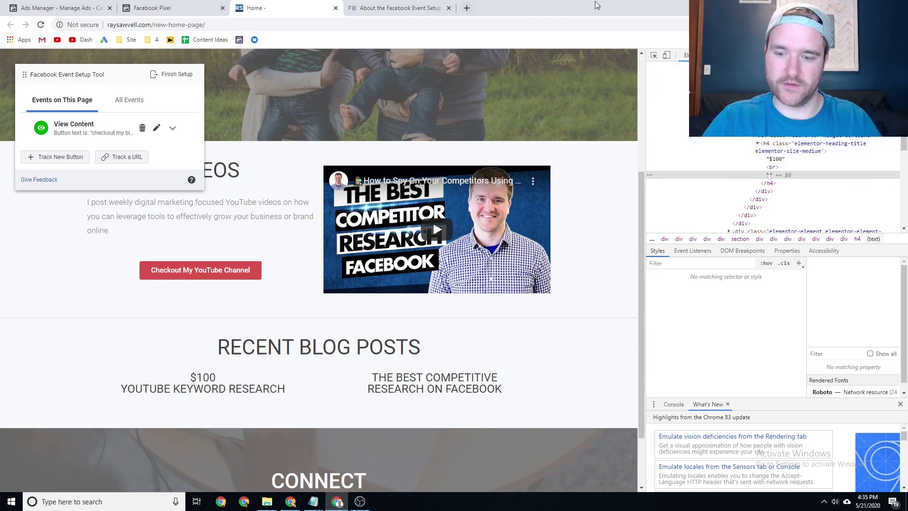
key("Return")
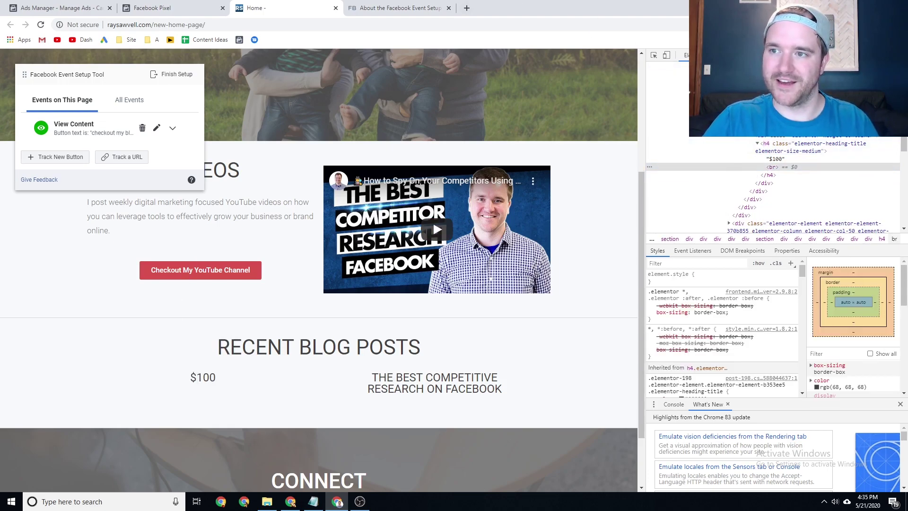
key("F12")
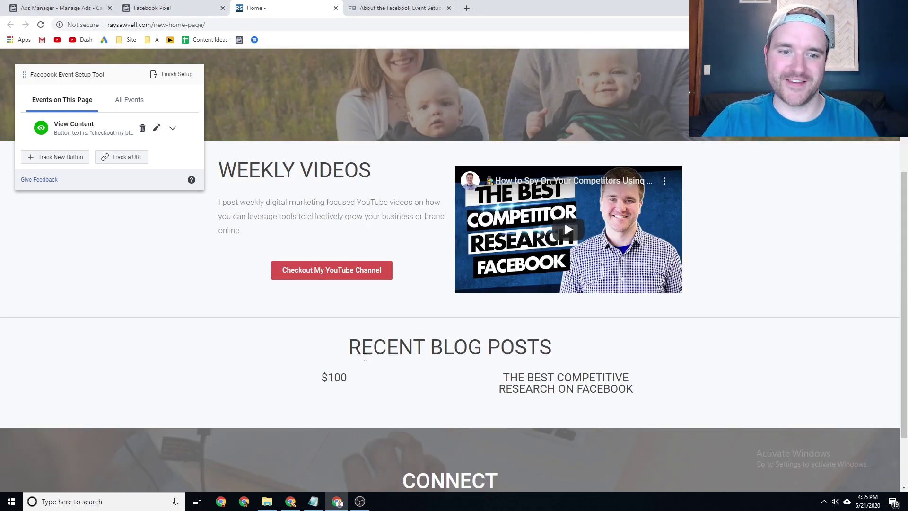
left_click(59, 159)
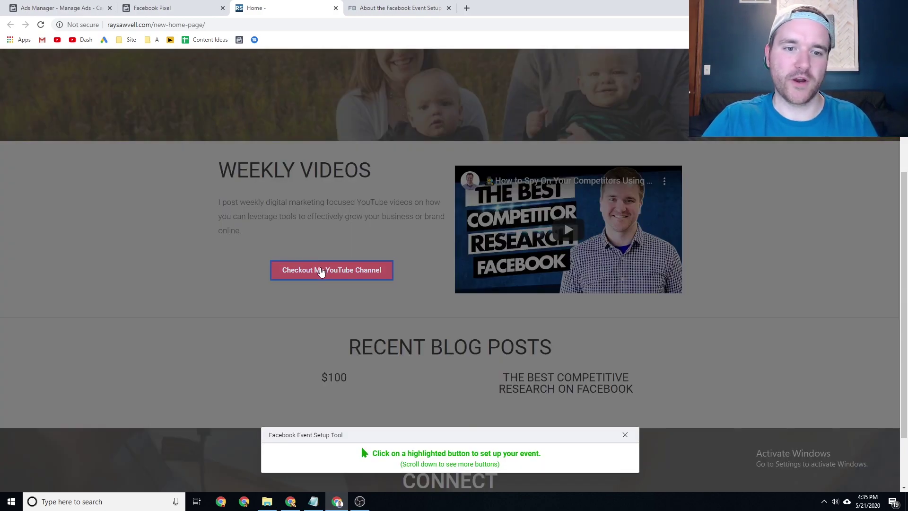
left_click(320, 271)
left_click(107, 101)
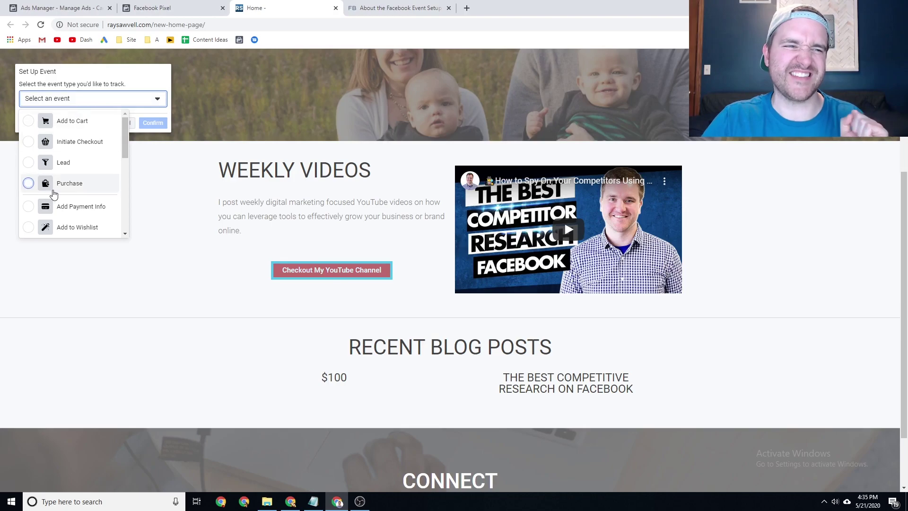
left_click(28, 183)
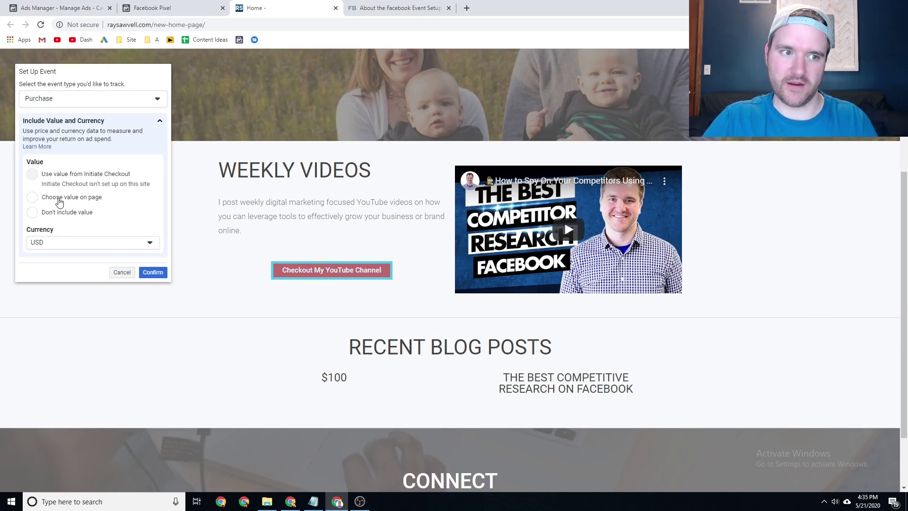
left_click(58, 200)
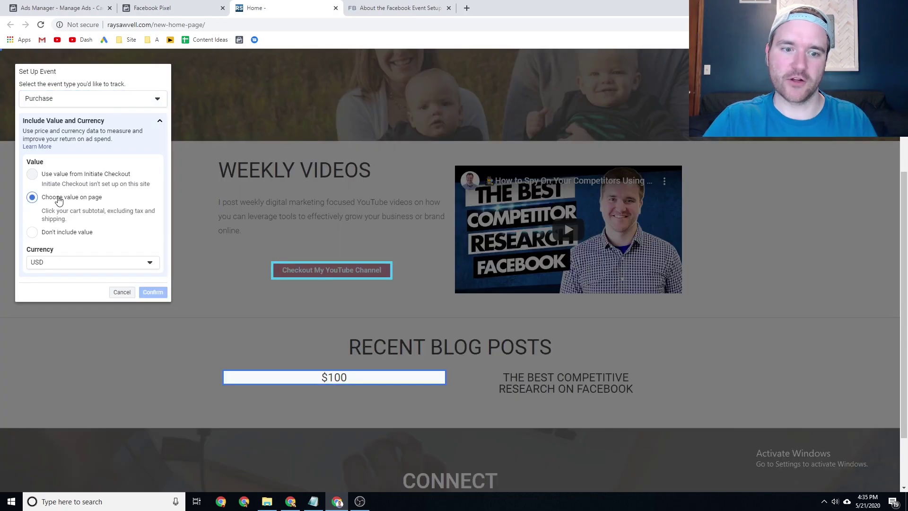
left_click(379, 381)
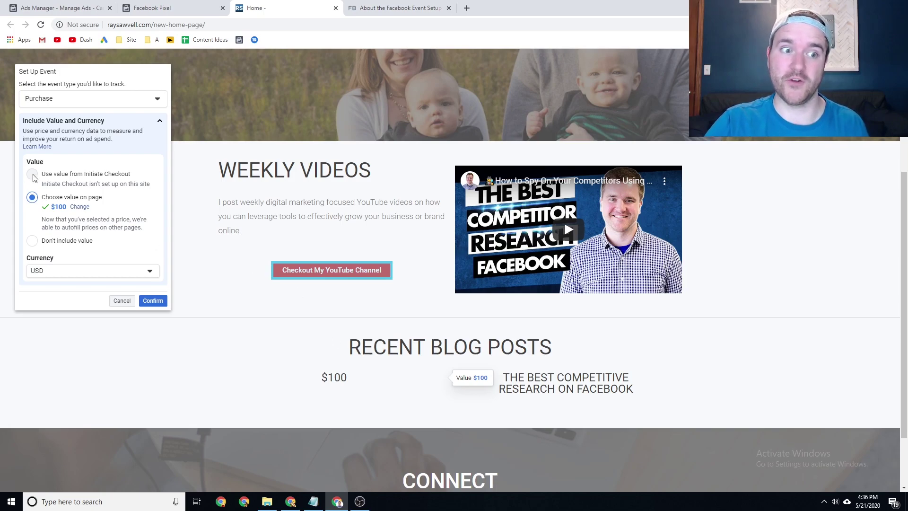
left_click(120, 302)
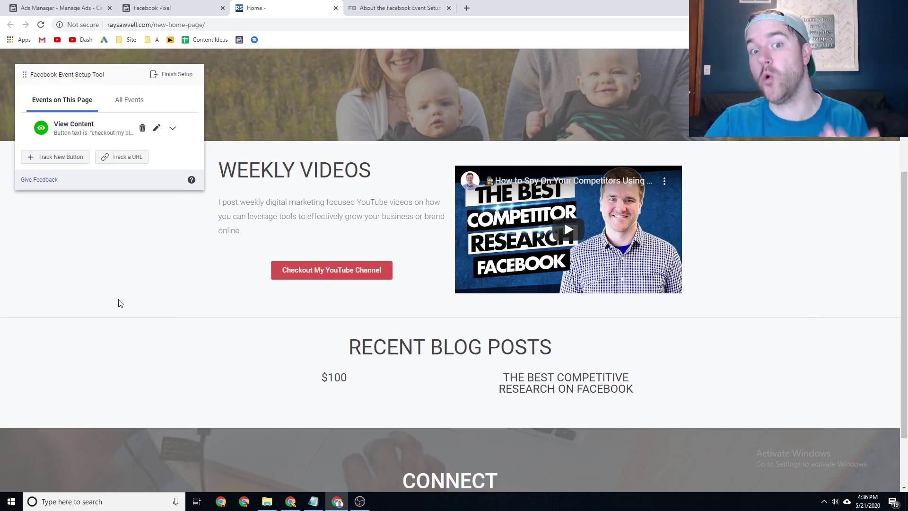
Step: Try a Purchase URL event with value from page, cancel it, and restart Track a URL
left_click(130, 159)
left_click_drag(203, 129, 155, 127)
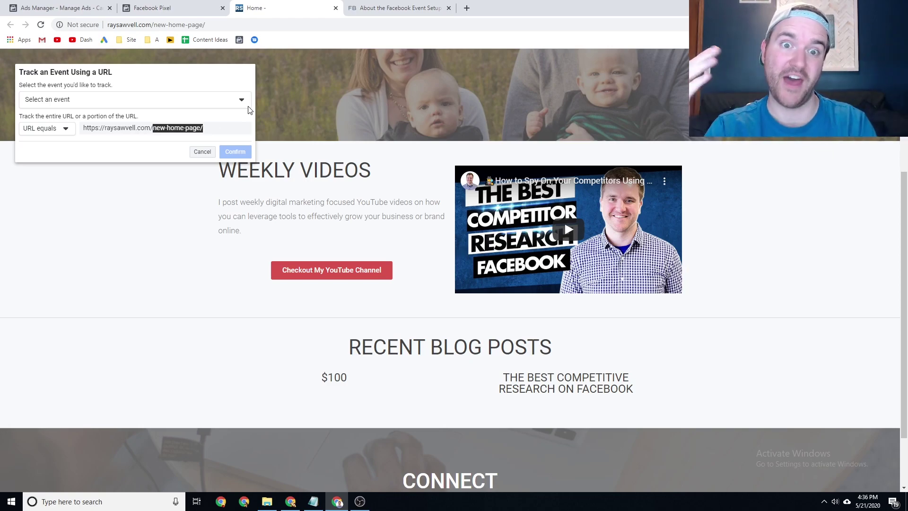
left_click(153, 105)
left_click(37, 184)
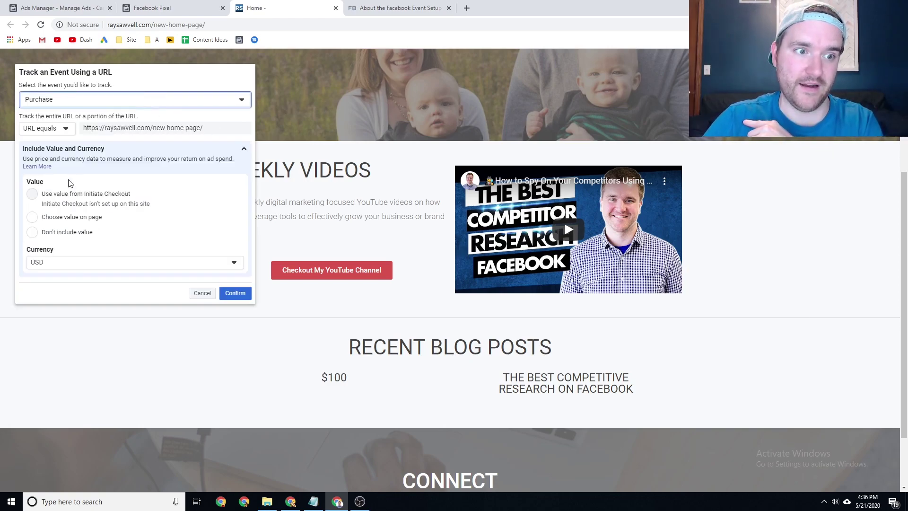
left_click(31, 216)
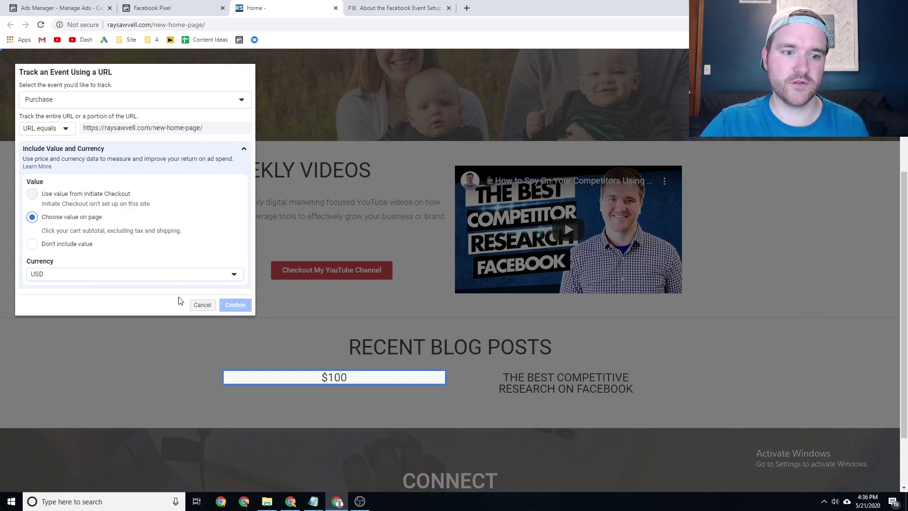
left_click(203, 305)
left_click(125, 160)
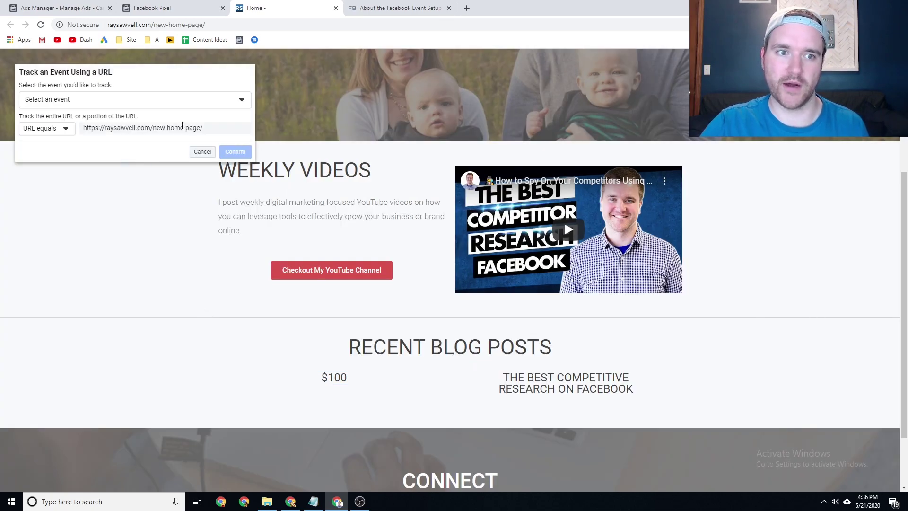
left_click(203, 152)
left_click(68, 159)
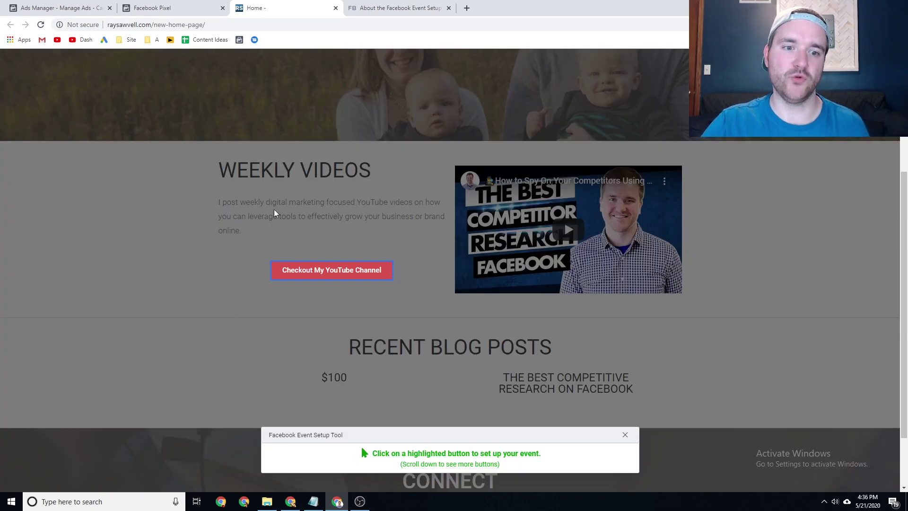
left_click(312, 270)
left_click(92, 104)
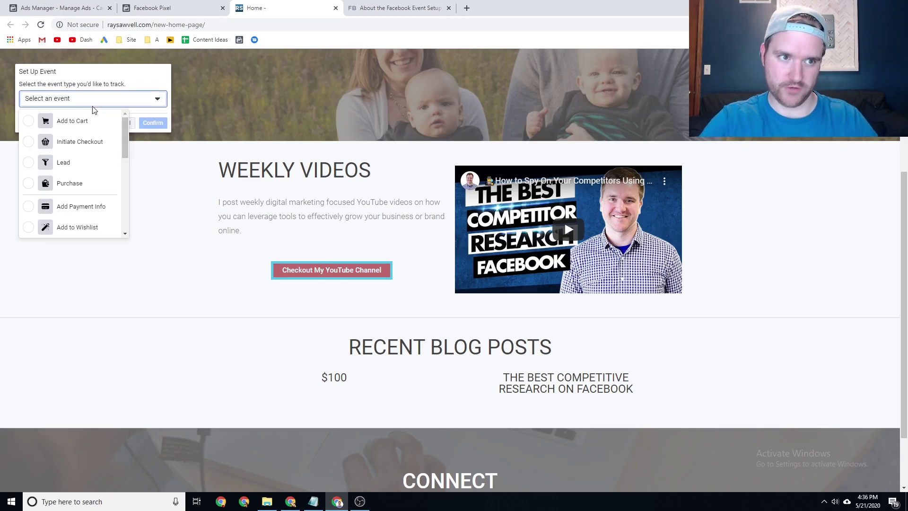
left_click(66, 142)
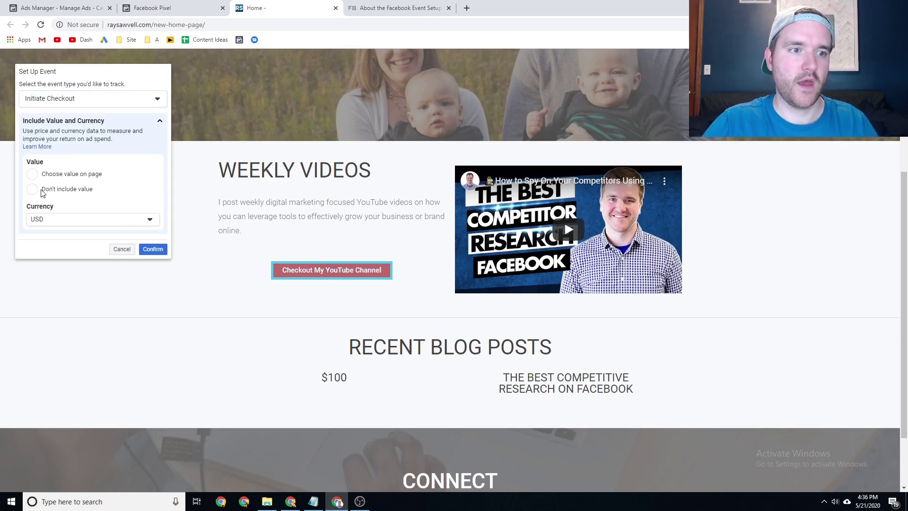
left_click(32, 174)
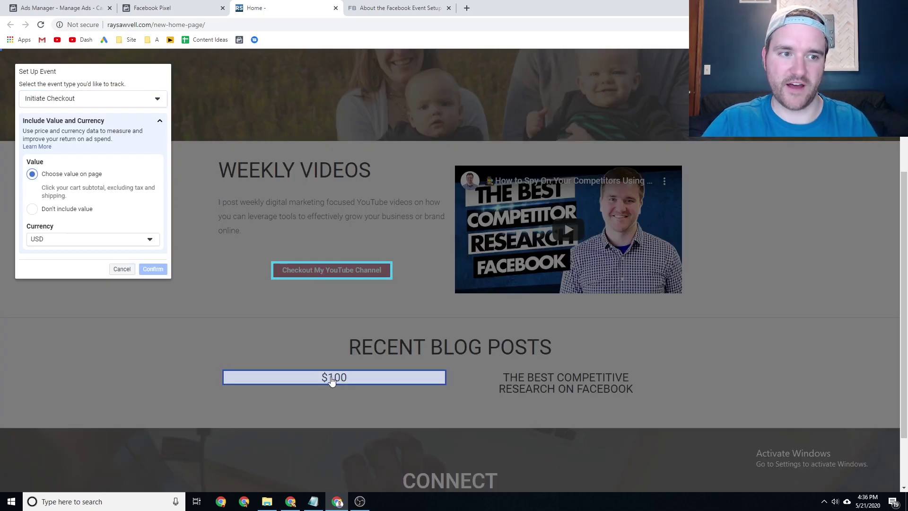
left_click(334, 378)
left_click(84, 100)
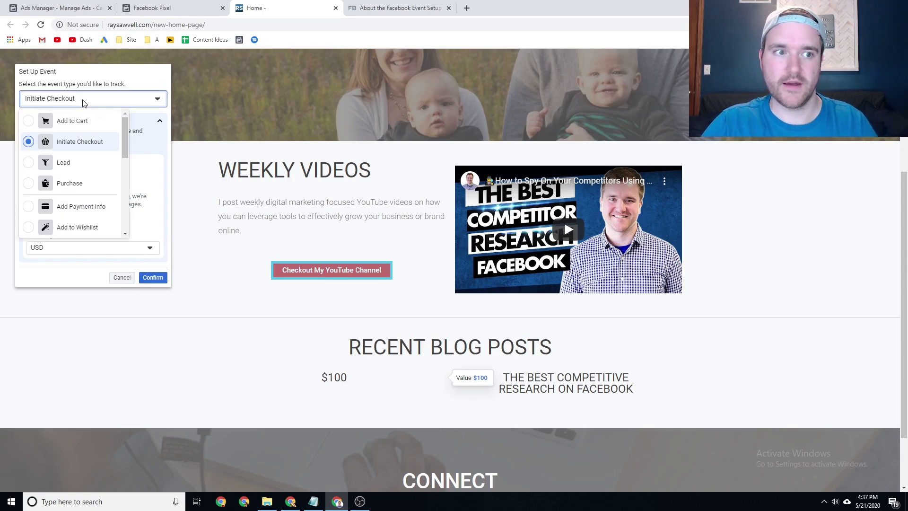
left_click(71, 184)
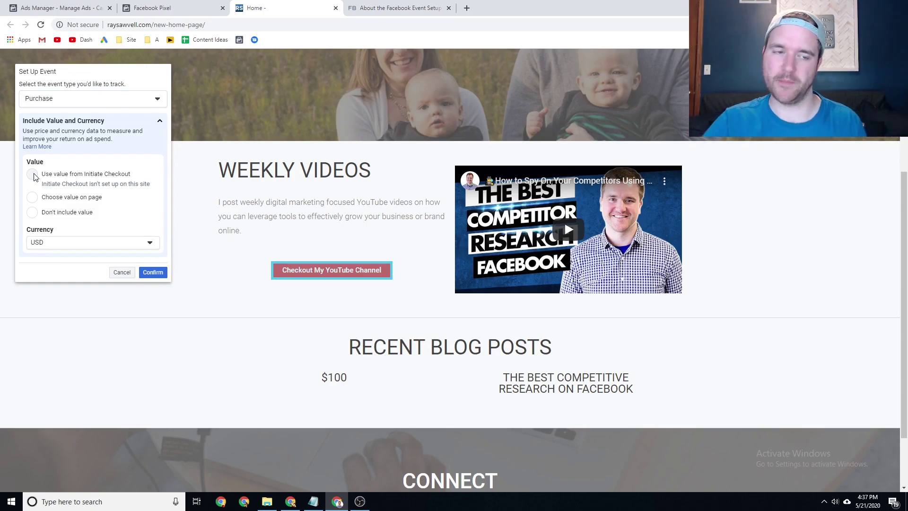
Step: Cancel the extra button event and finish setup with the View Content event
left_click(118, 273)
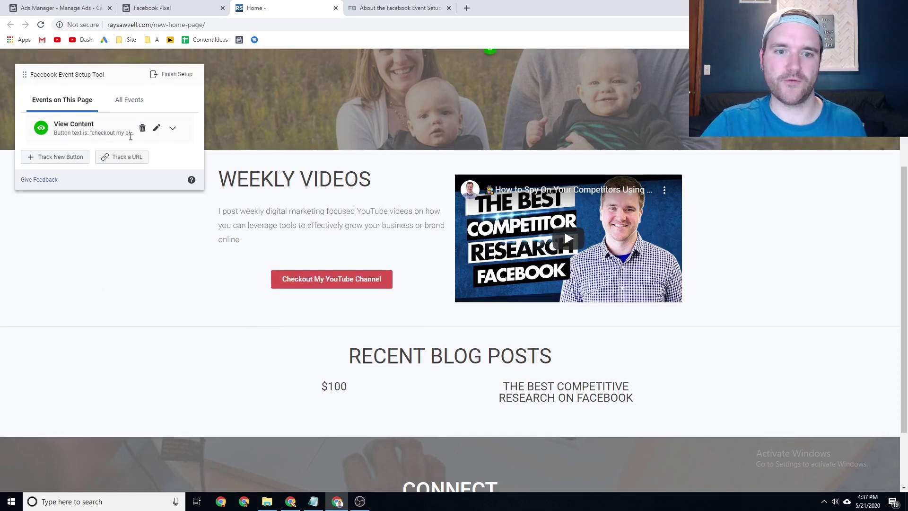
scroll(131, 135, "up", 3)
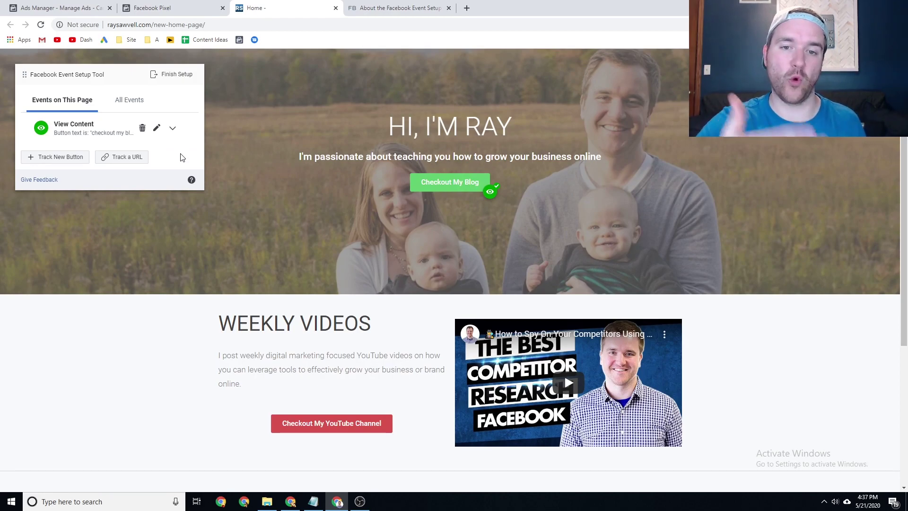
left_click(181, 75)
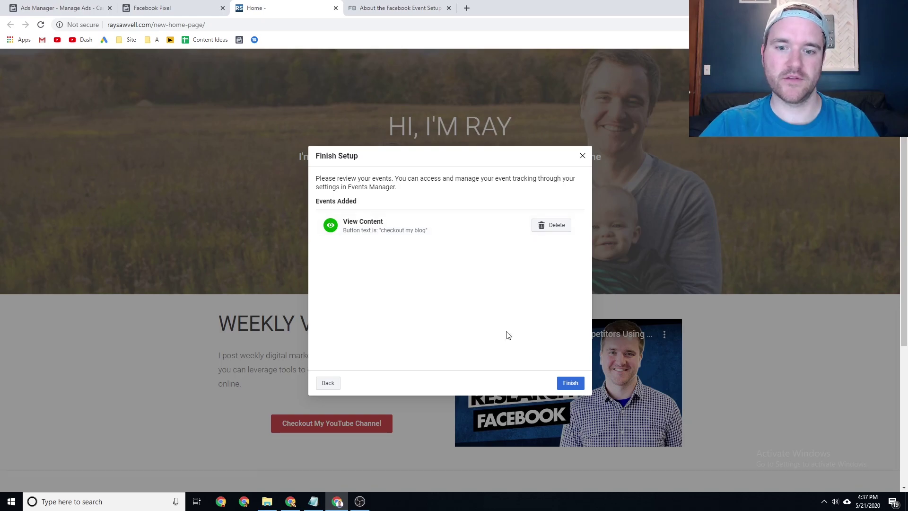
left_click(569, 383)
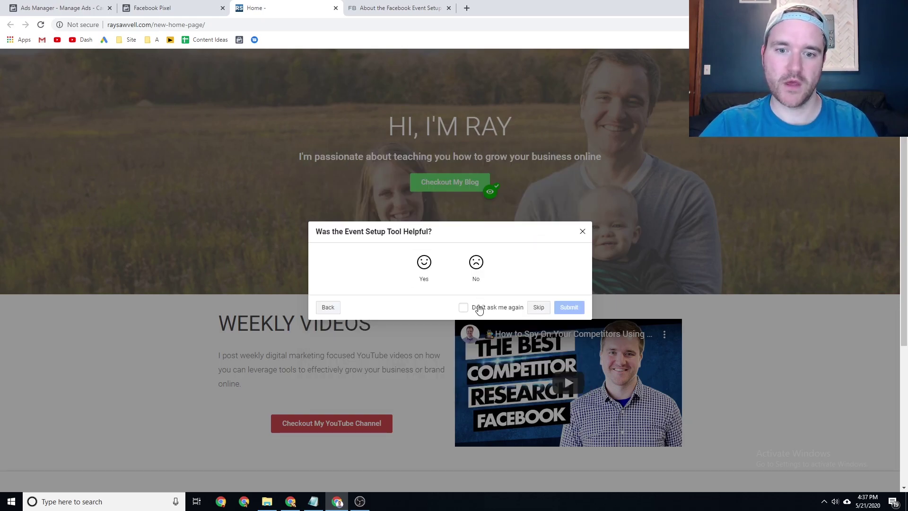
Step: Answer the feedback prompt with Yes, tick Don't ask me again, and submit
left_click(464, 308)
left_click(424, 264)
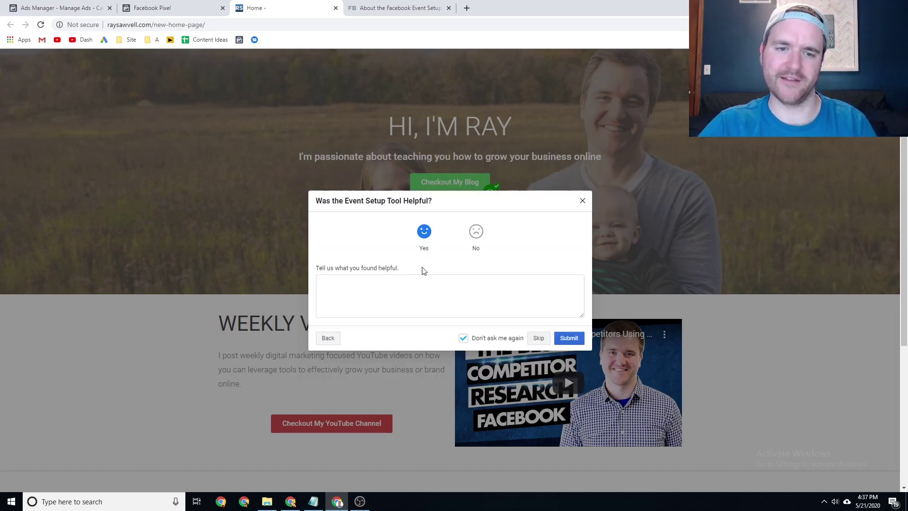
left_click(577, 337)
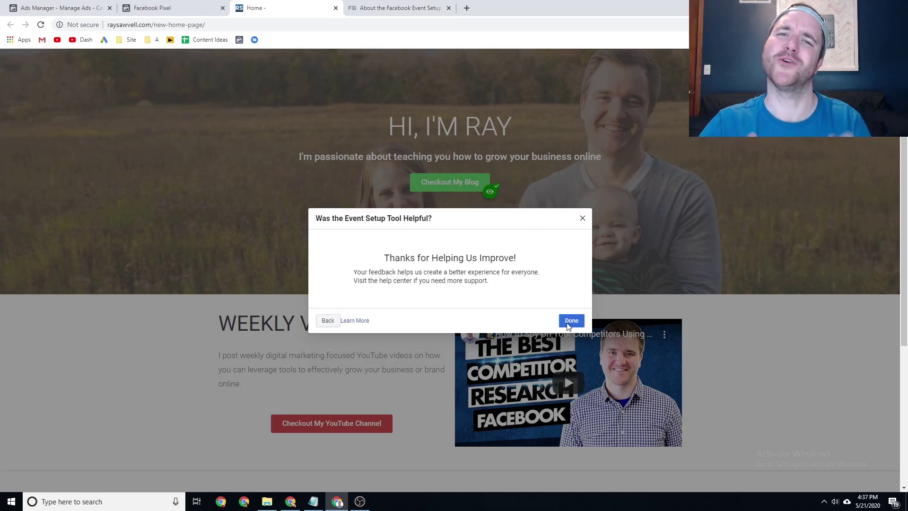
left_click(570, 322)
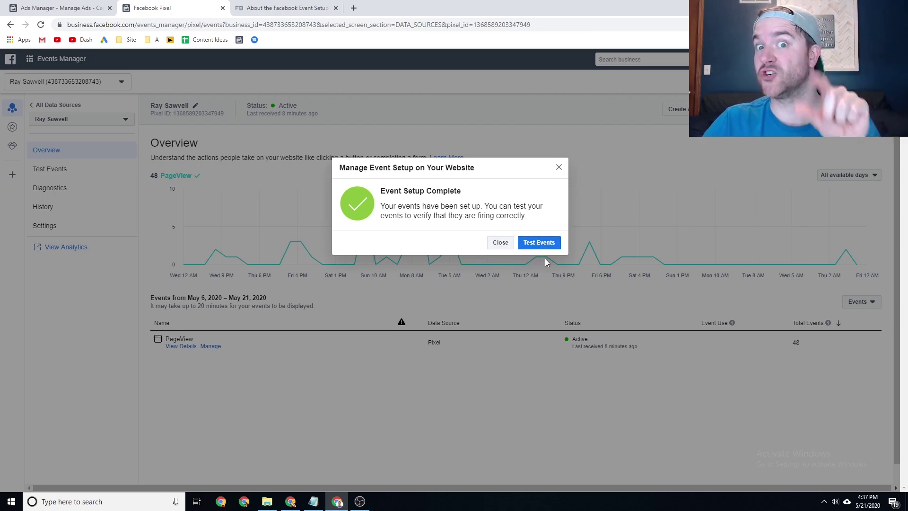
Step: Open Test Events and launch raysawvell.com/new-home-page in a new tab for testing
left_click(501, 244)
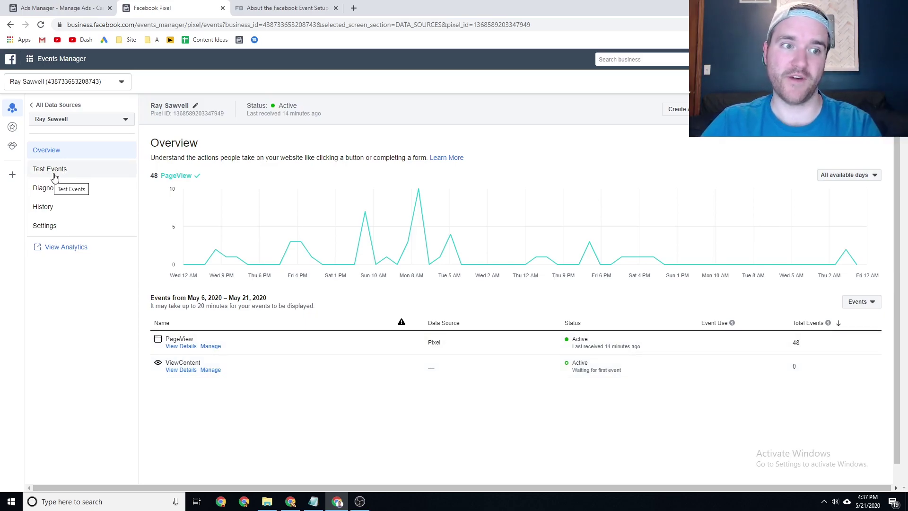
left_click(55, 176)
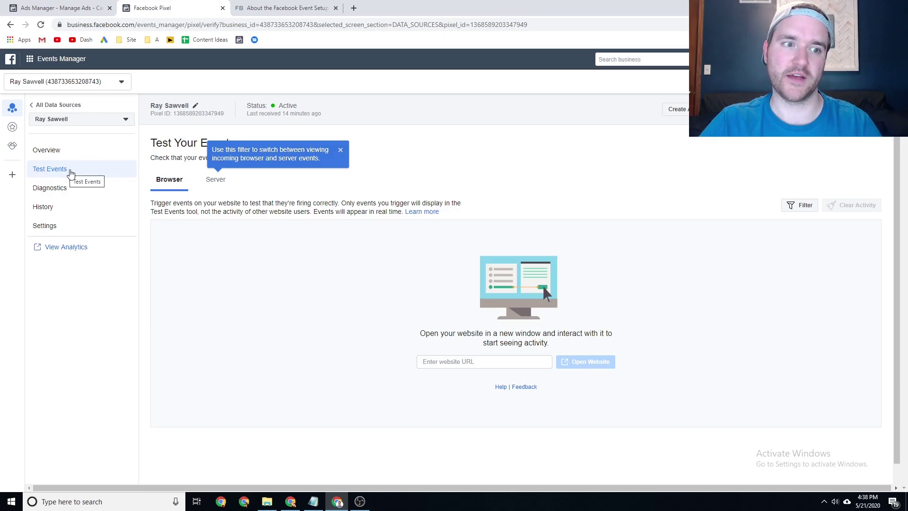
left_click(455, 363)
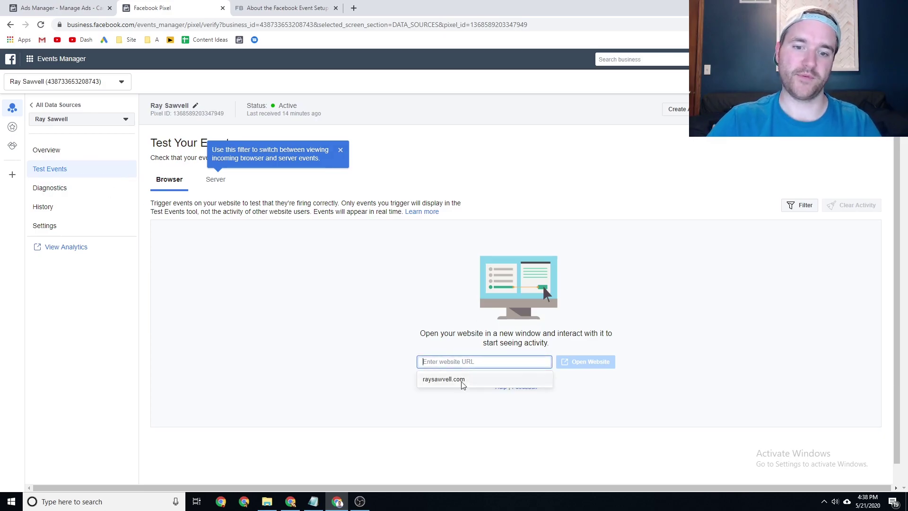
left_click(461, 382)
type("/new")
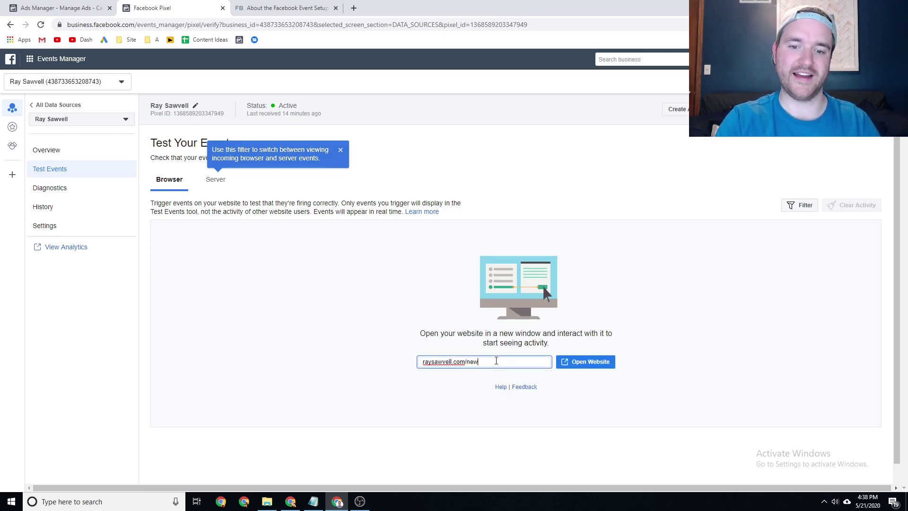
type("-home-page")
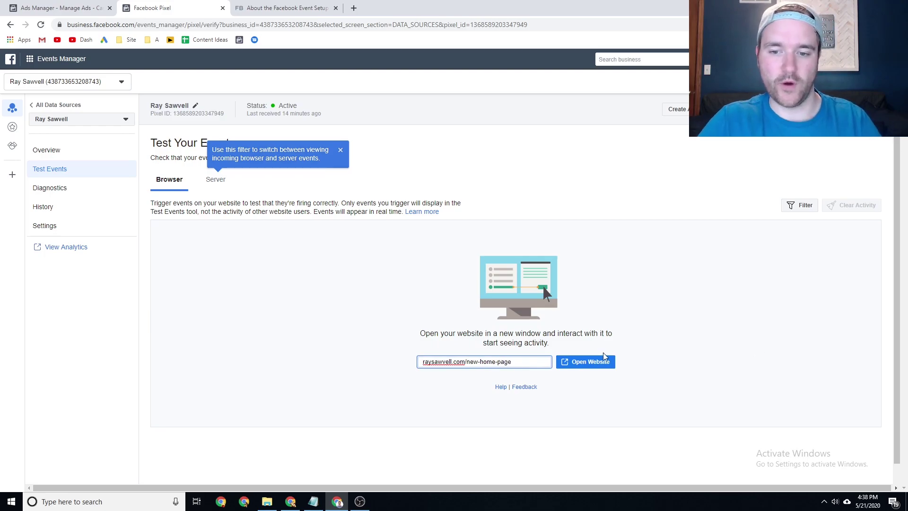
left_click(602, 359)
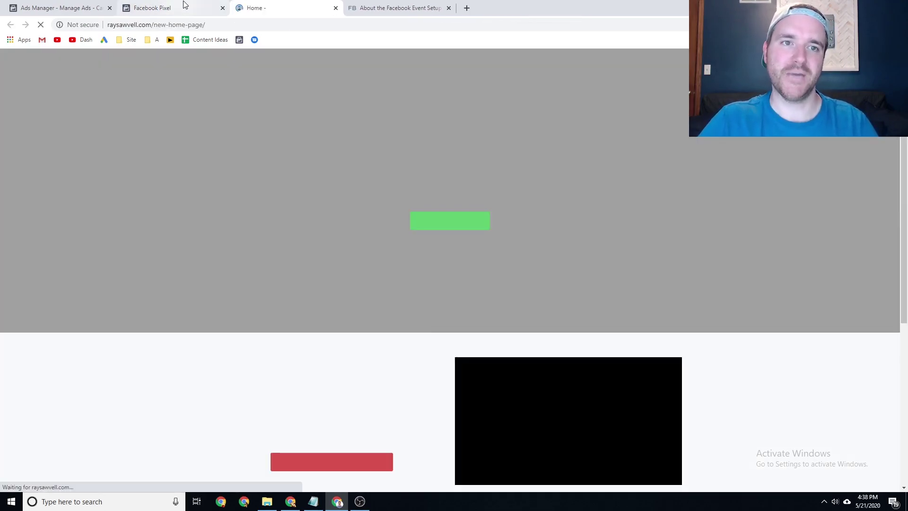
Step: Check Test Events for new activity, alternating with the website tab
left_click(182, 7)
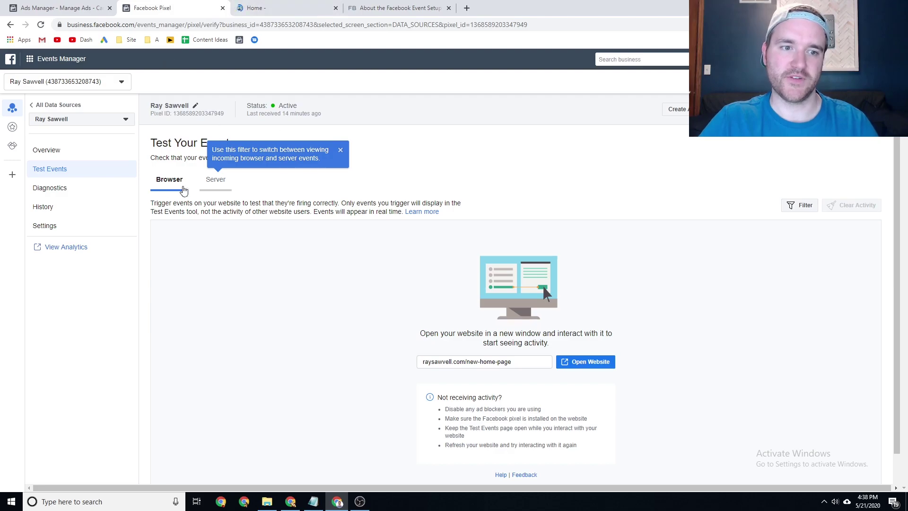
left_click(257, 8)
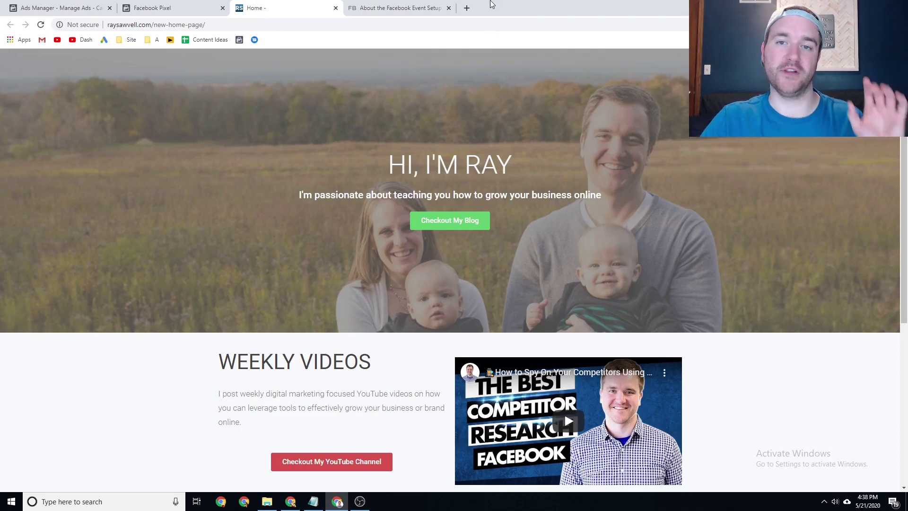
left_click(201, 5)
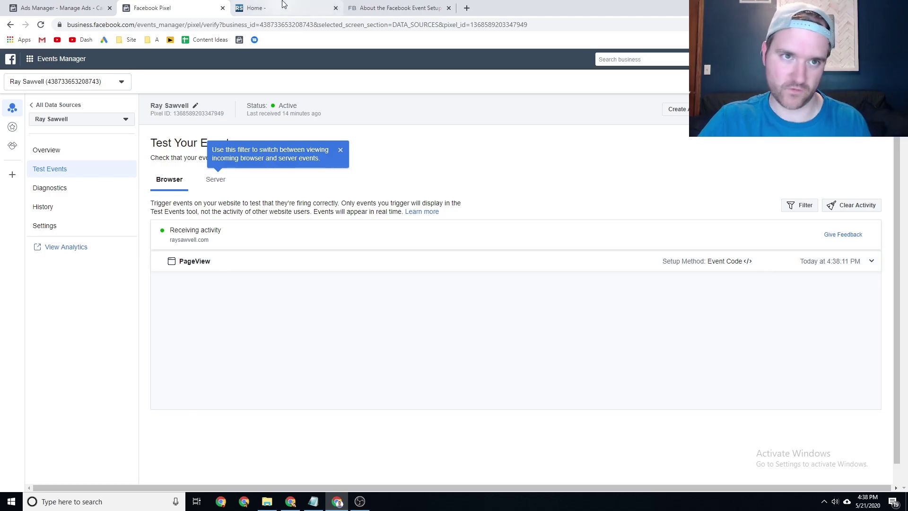
left_click(265, 8)
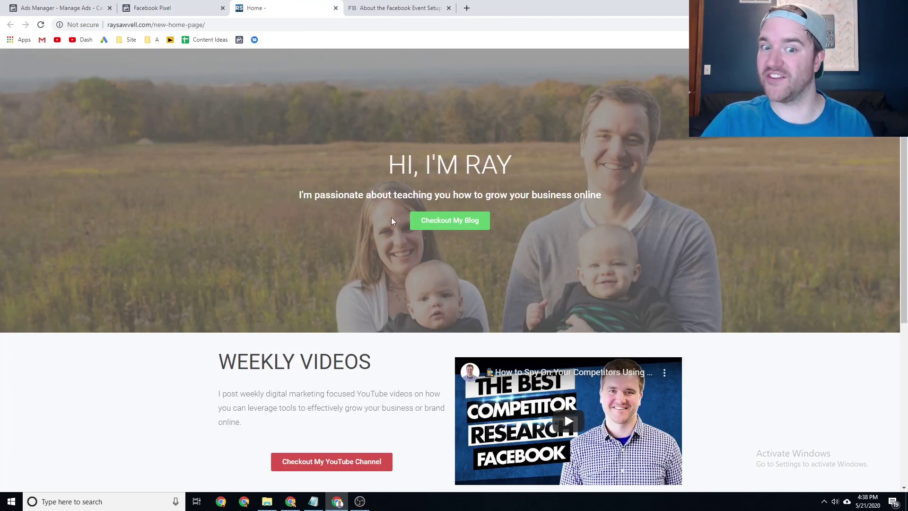
left_click(207, 6)
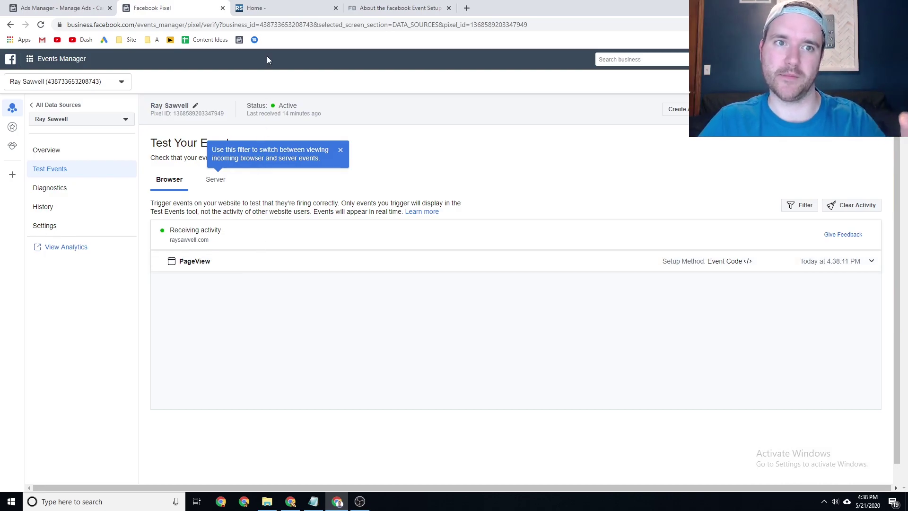
left_click(287, 4)
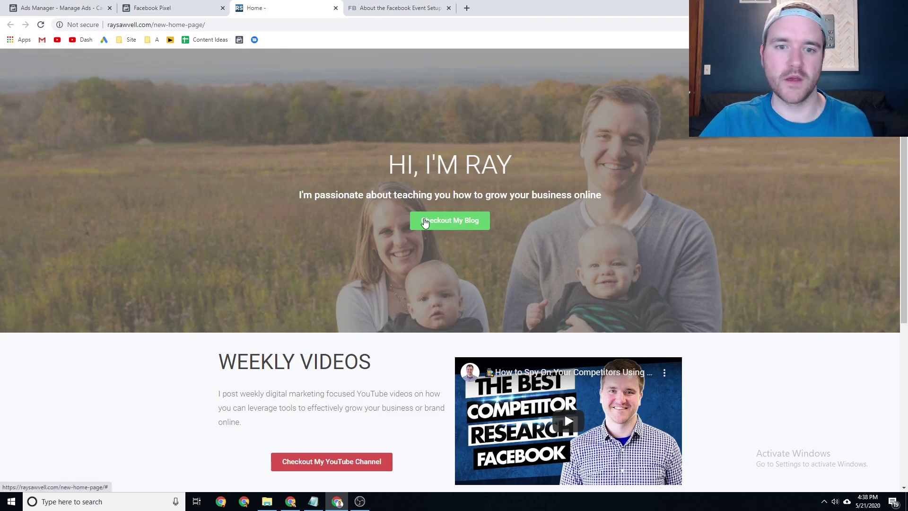
Step: Fire View Content from Checkout My Blog, confirm its details in Test Events, and return to Overview
left_click(454, 224)
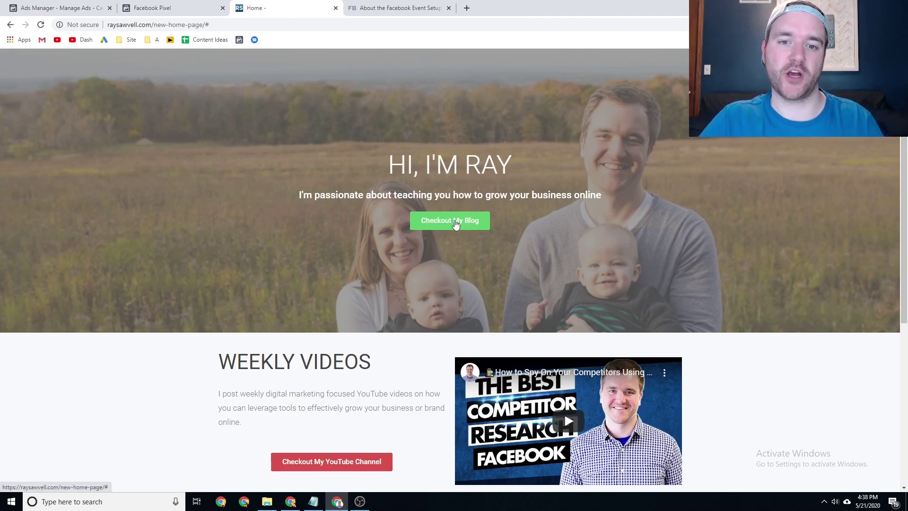
left_click(176, 5)
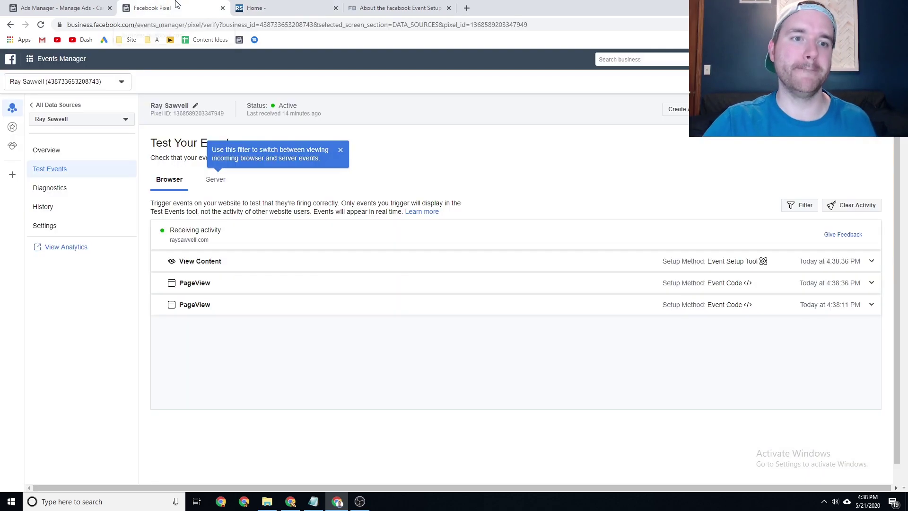
left_click(205, 267)
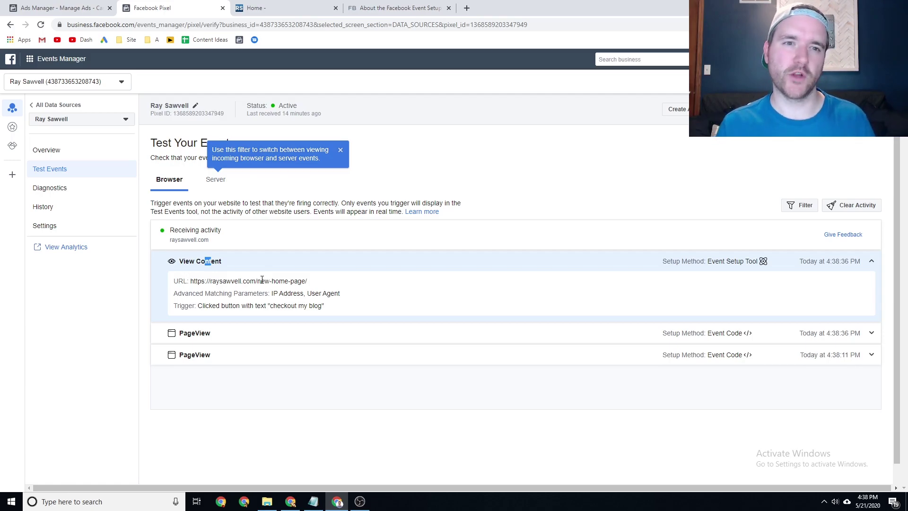
left_click(52, 150)
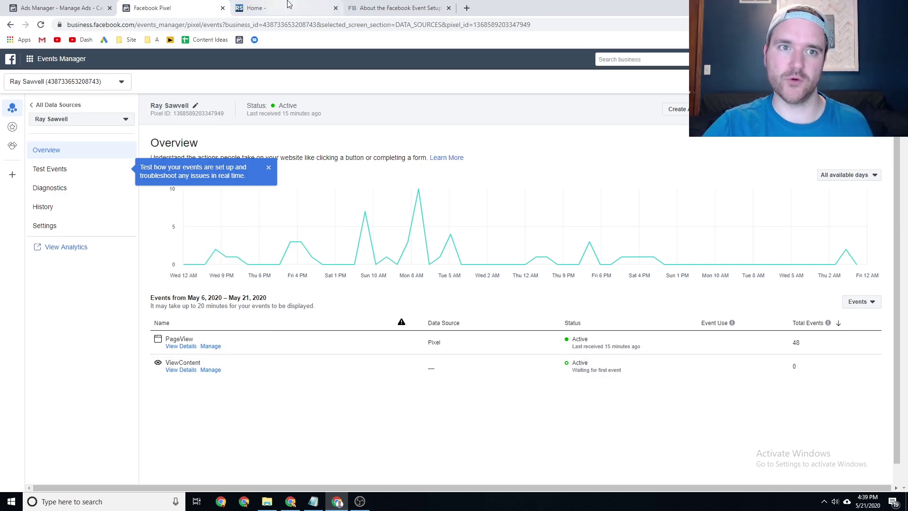
Step: Glance at the Events Manager overview, then bring the raysawvell.com homepage tab to the front
key("ctrl+Tab")
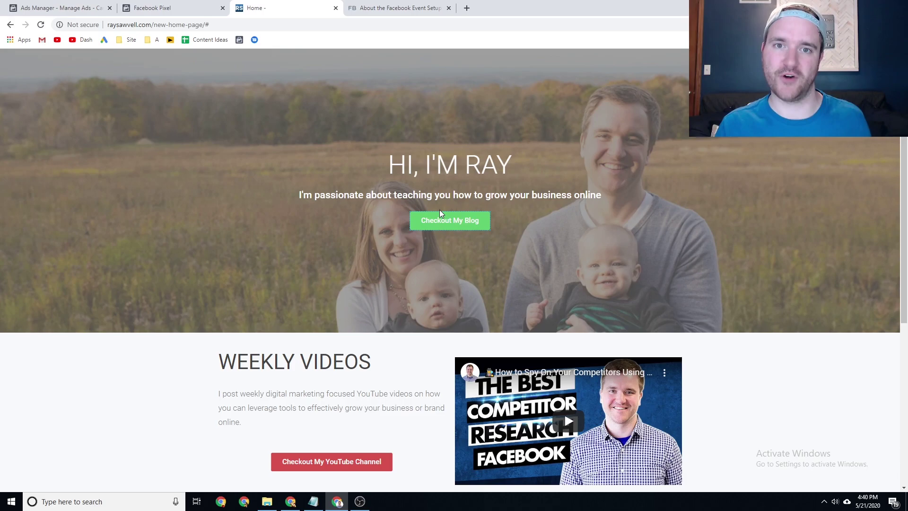
left_click(191, 5)
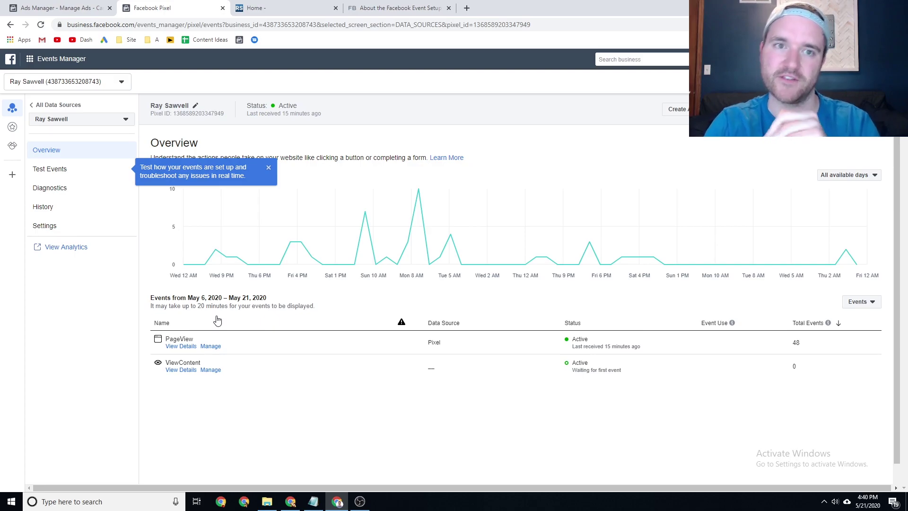
left_click(312, 7)
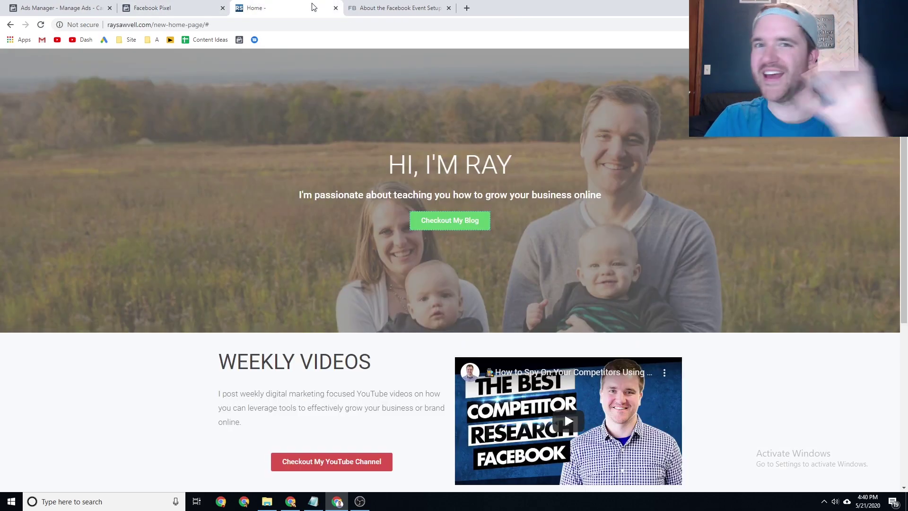